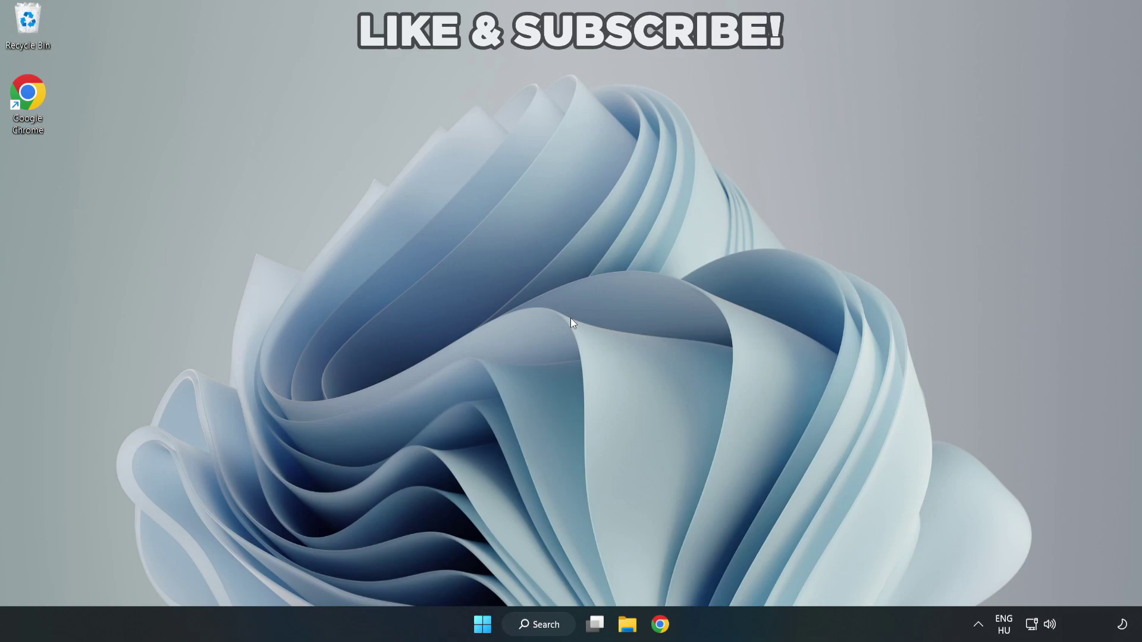
- Find Device Manager through Windows search and open it, centred on screen
left_click(543, 624)
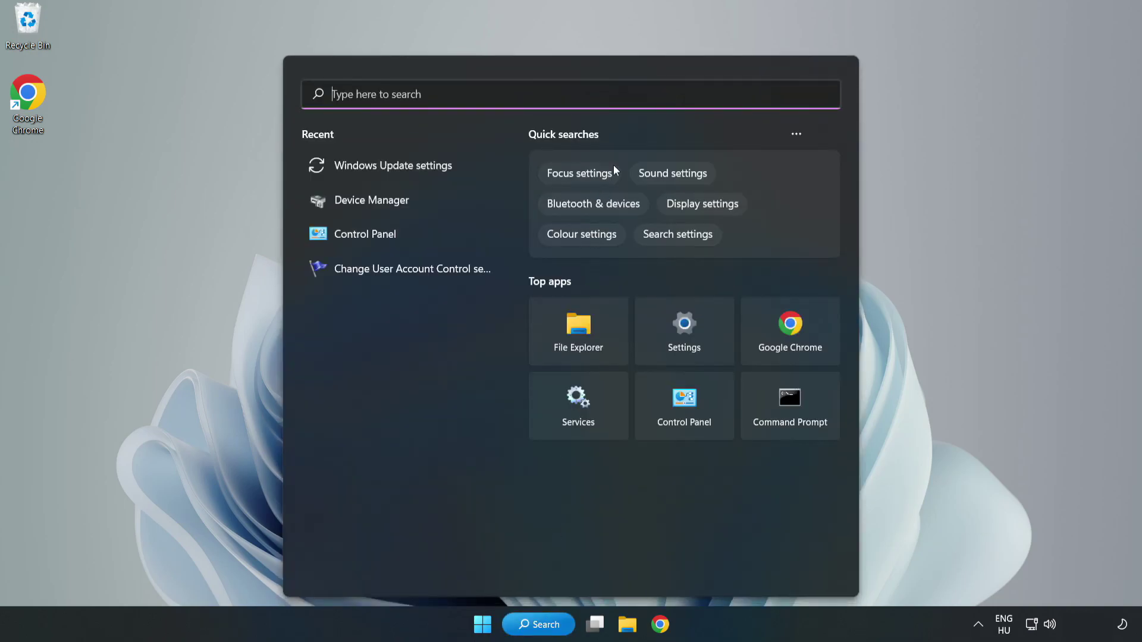
type("device m")
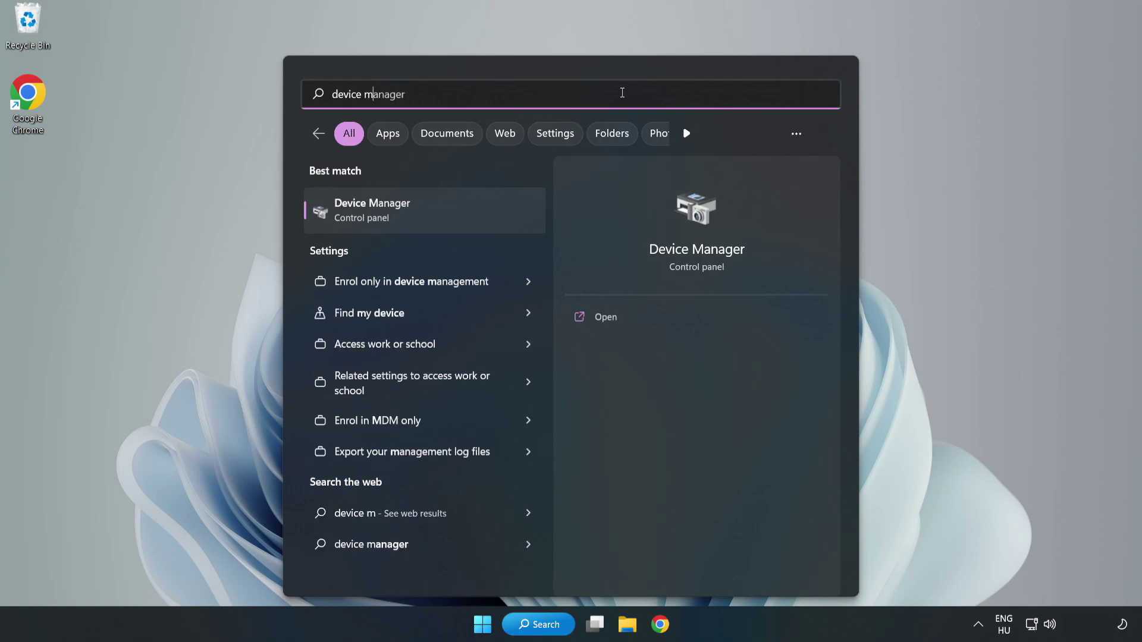
type("anager")
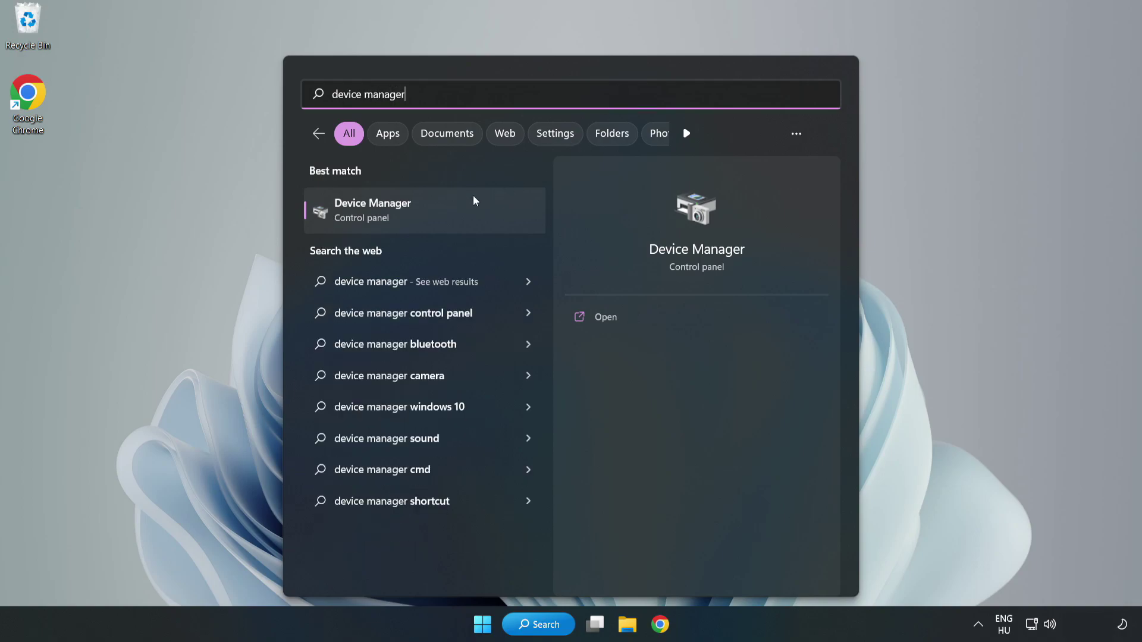
left_click(426, 221)
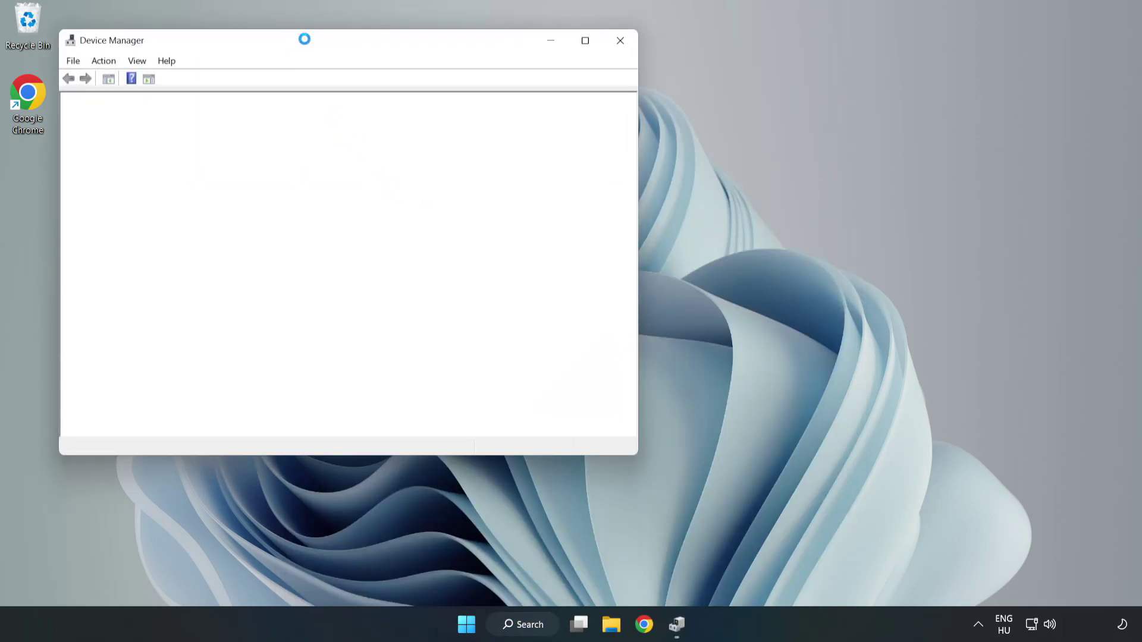
left_click_drag(304, 43, 508, 102)
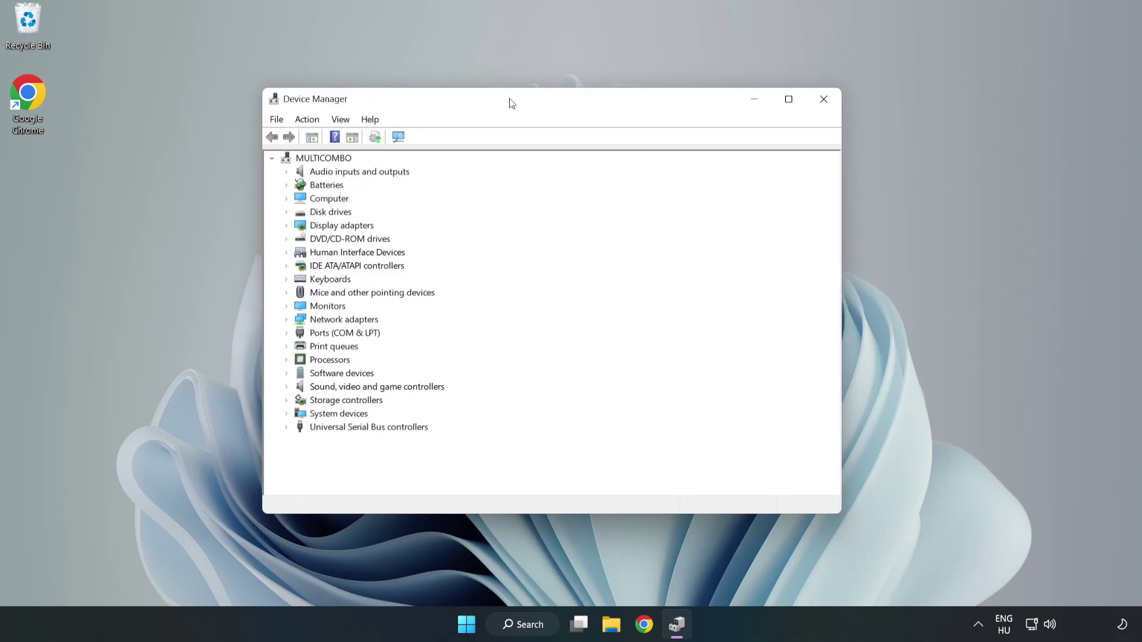
- Run an automatic driver search for the VMware SVGA 3D display adapter, confirming the best driver is installed
left_click(304, 227)
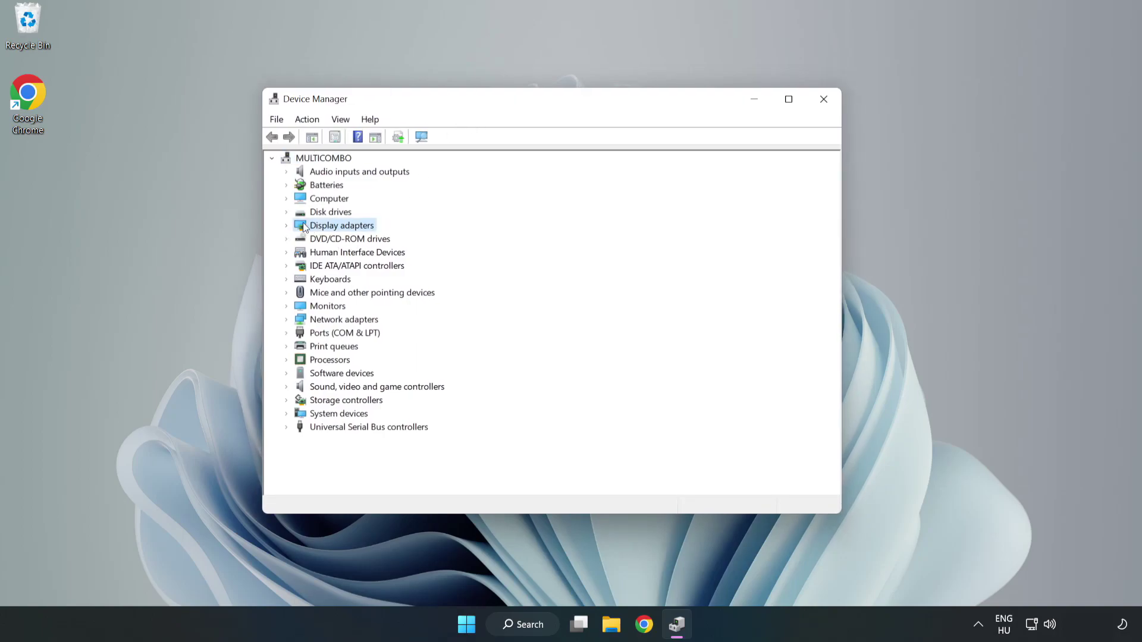
left_click(286, 225)
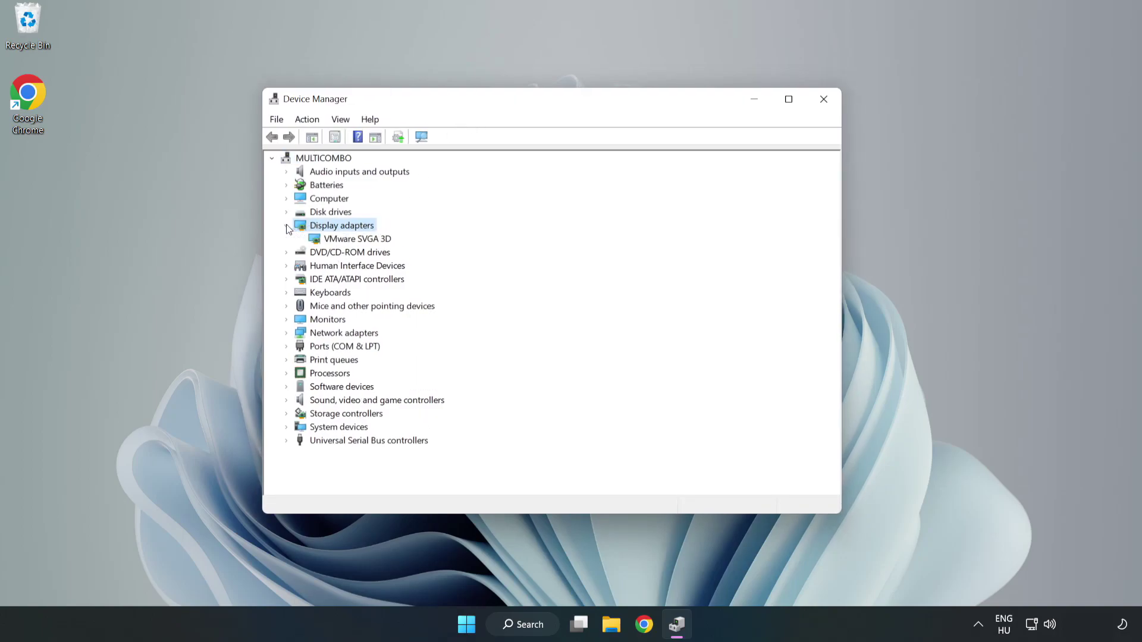
left_click(318, 240)
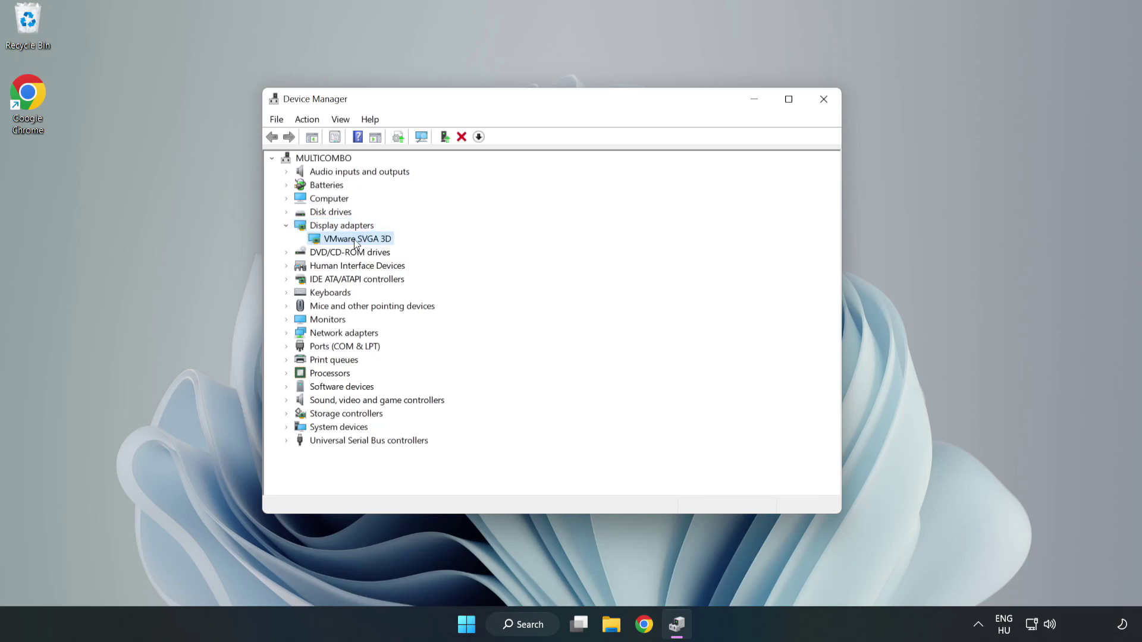
right_click(355, 241)
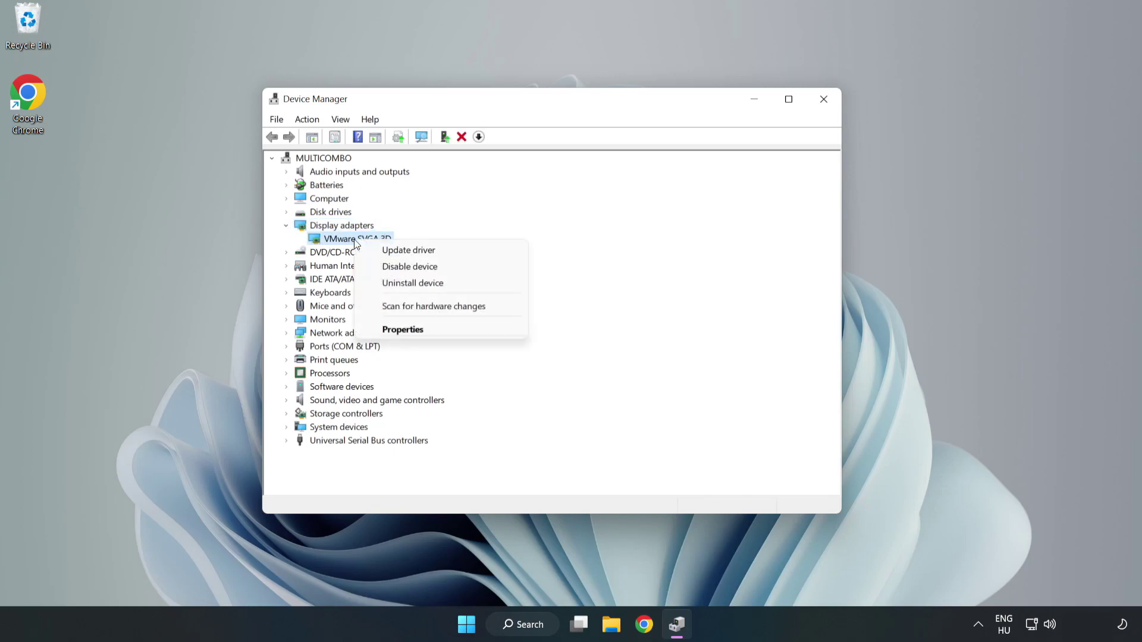
left_click(444, 250)
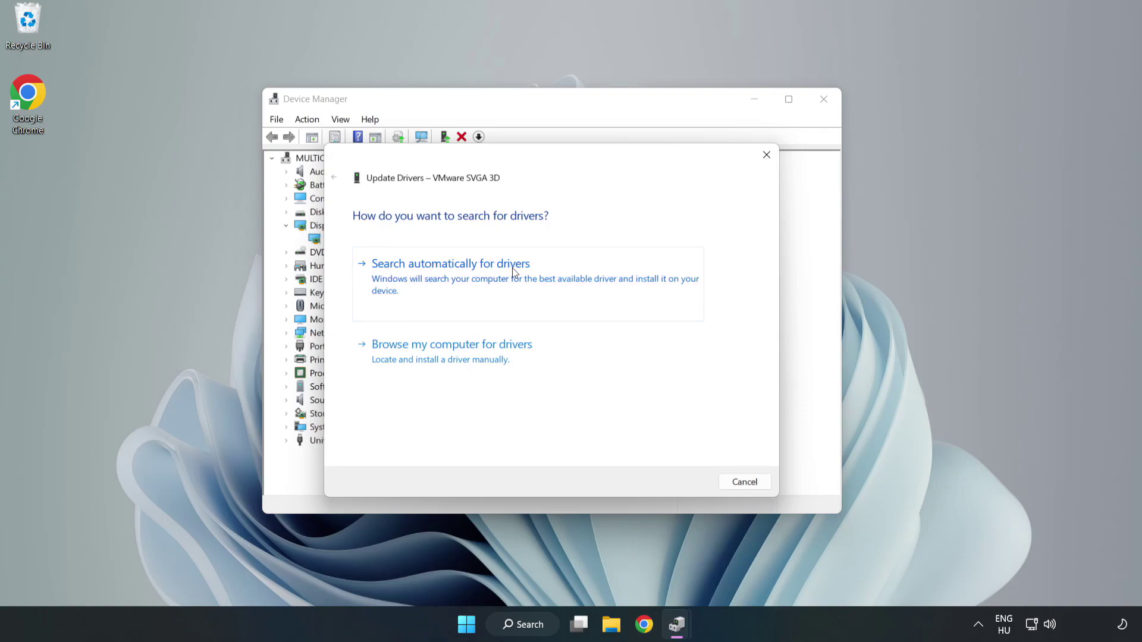
left_click(453, 273)
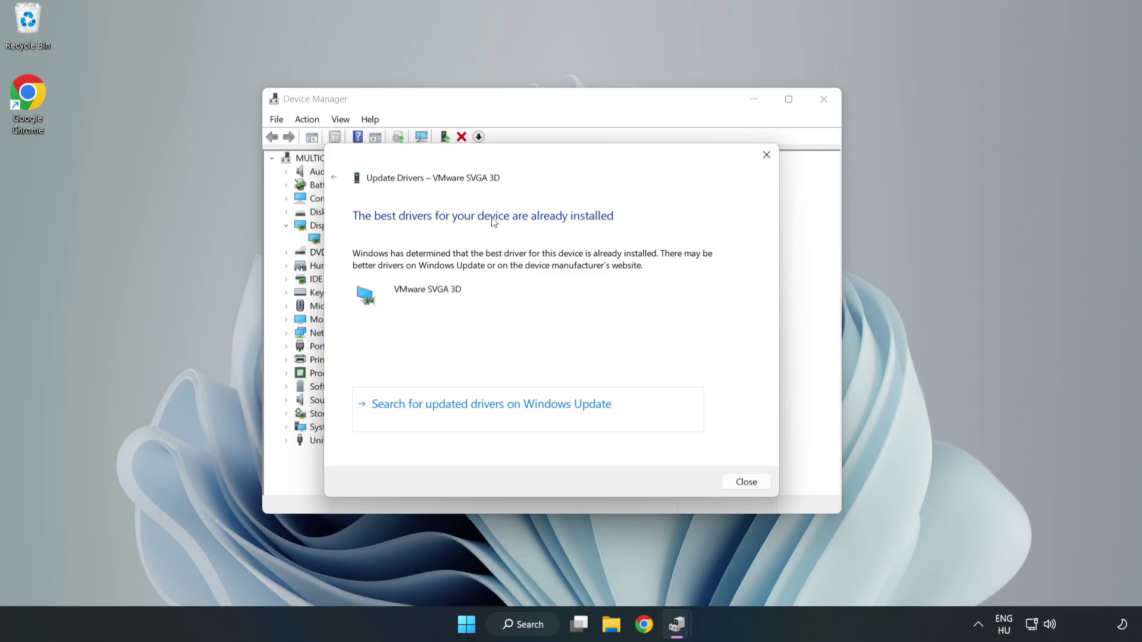
left_click(747, 483)
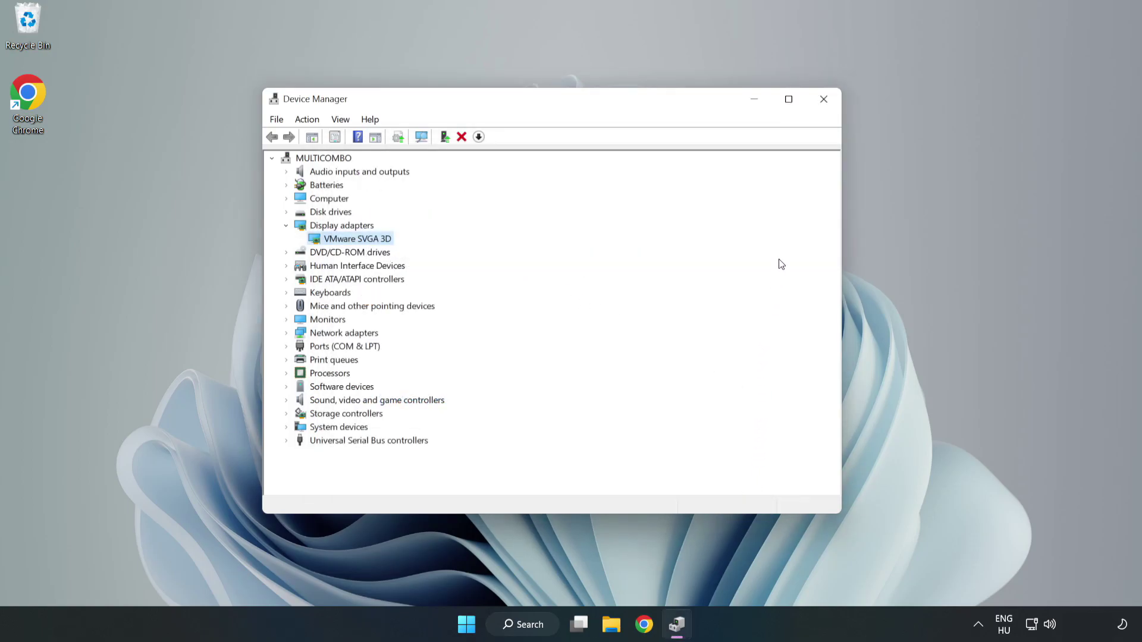
- Close Device Manager, open Windows Update settings maximized and check for updates
left_click(824, 104)
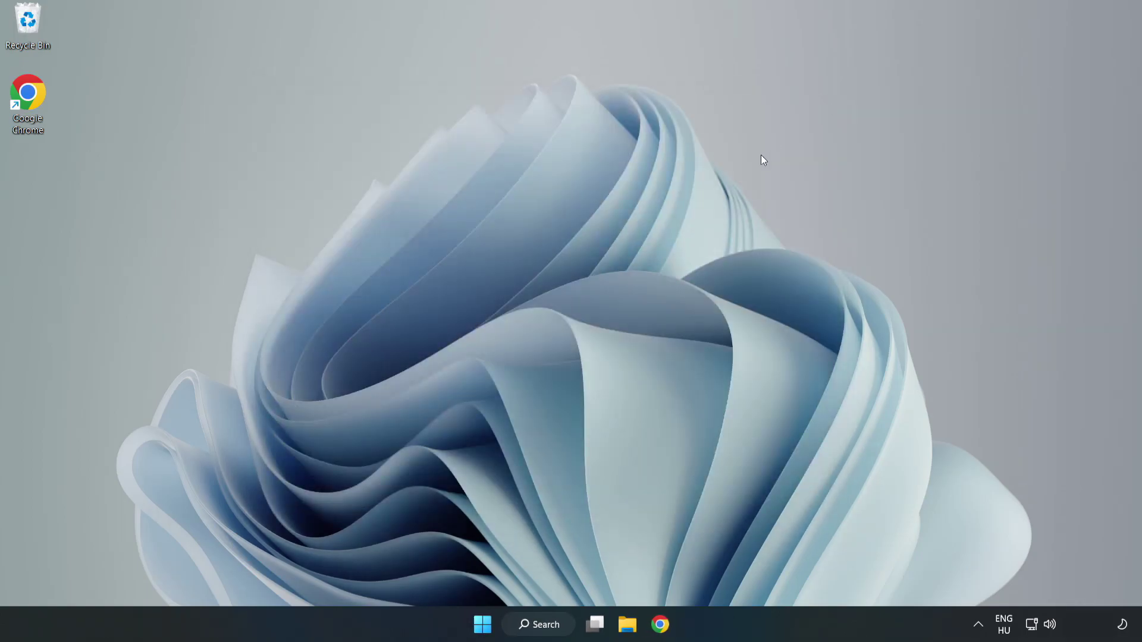
left_click(538, 624)
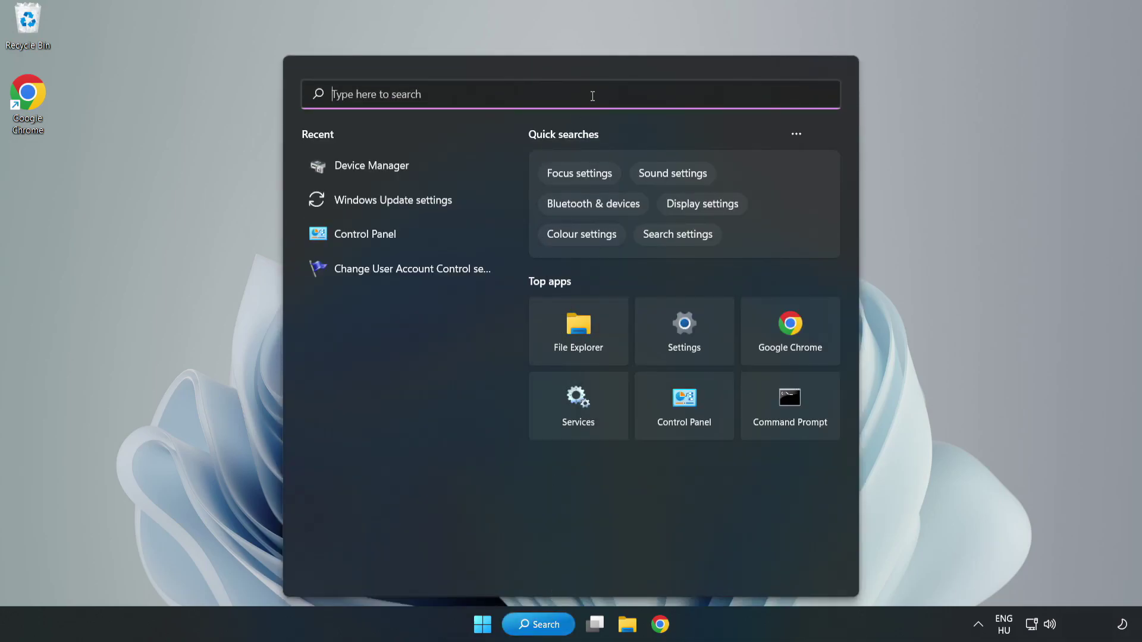
type("updates")
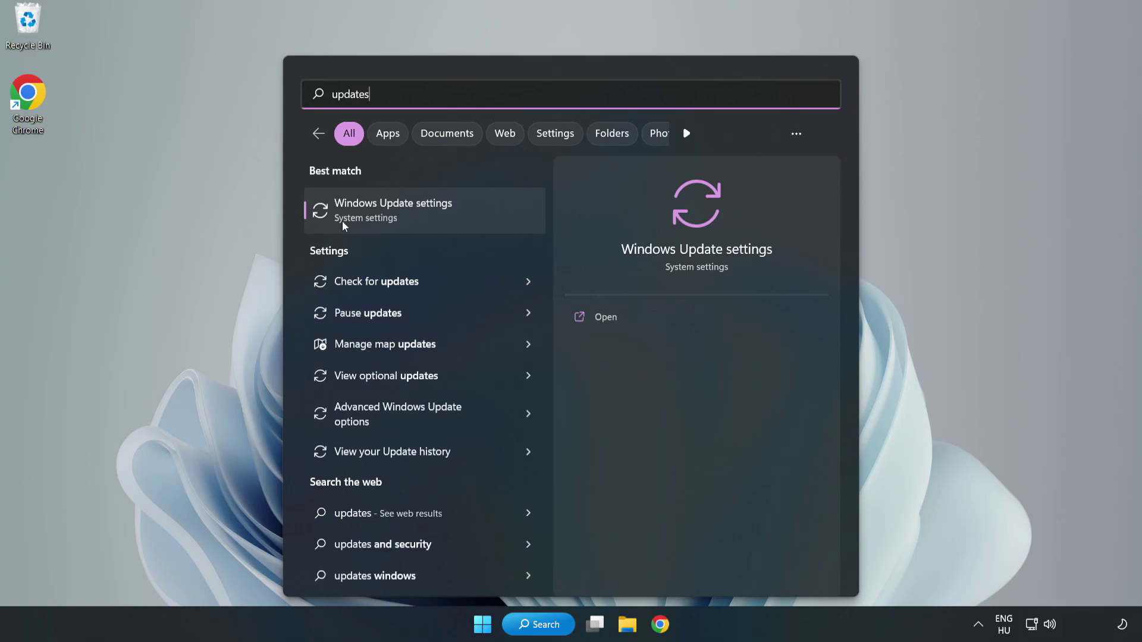
left_click(407, 217)
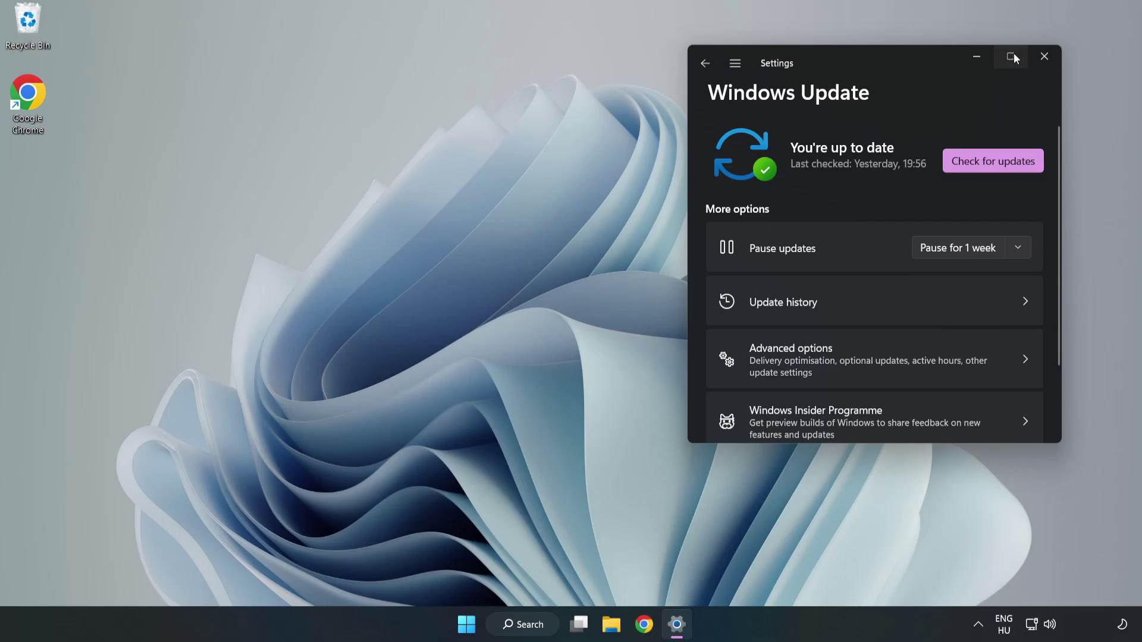
left_click(1013, 53)
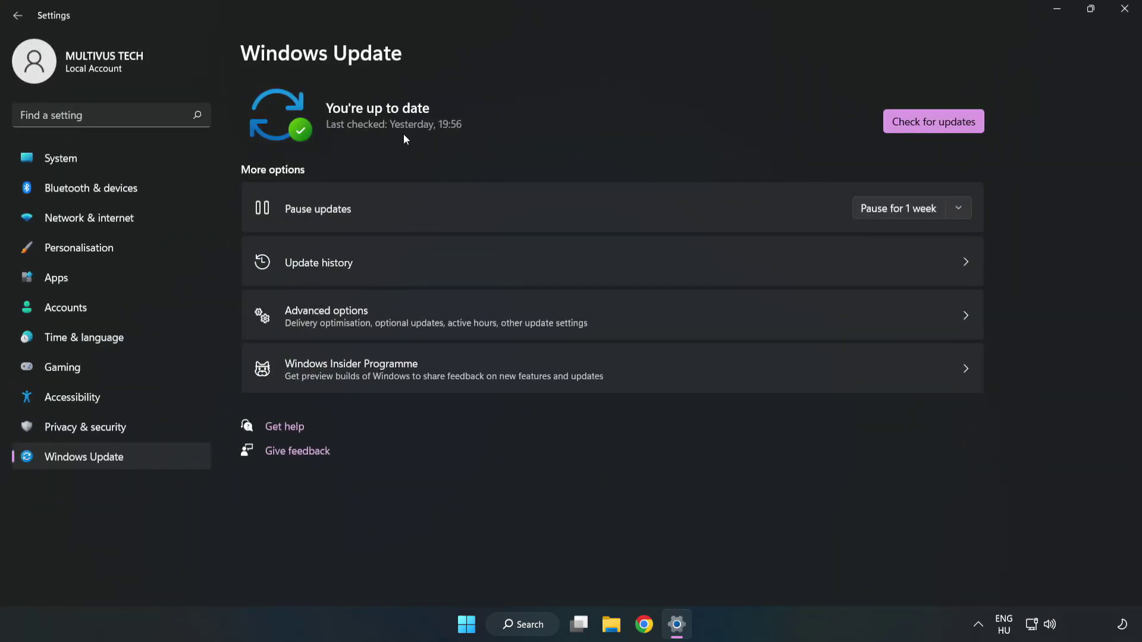
left_click(937, 124)
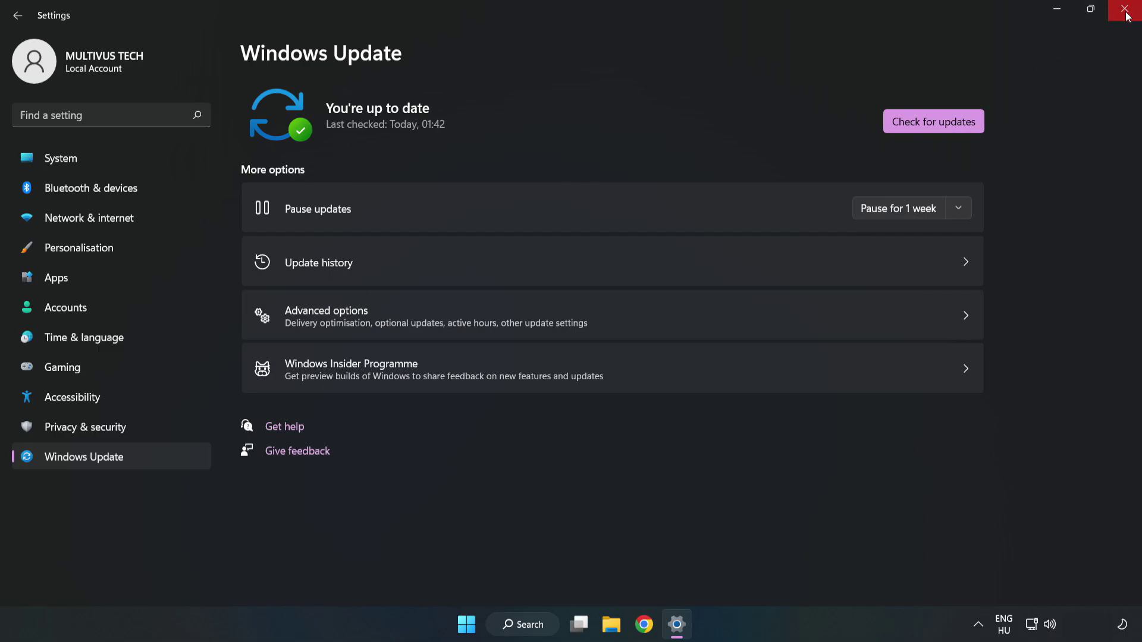
- Close Settings and open the Properties of the YOUR NOT WORKING APP shortcut
left_click(1124, 8)
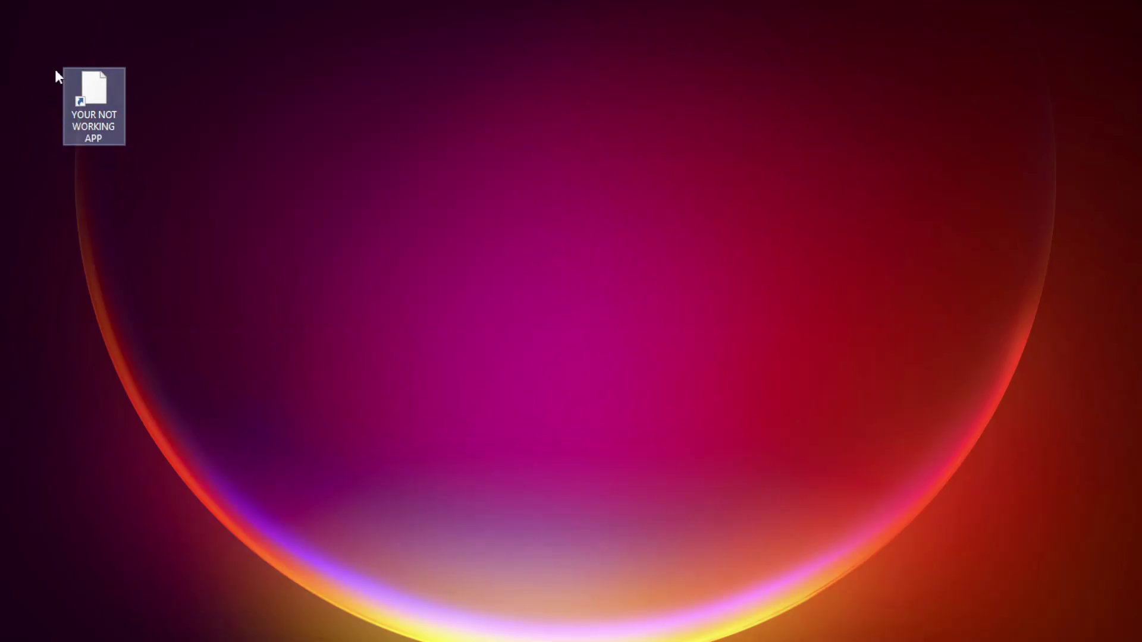
right_click(93, 85)
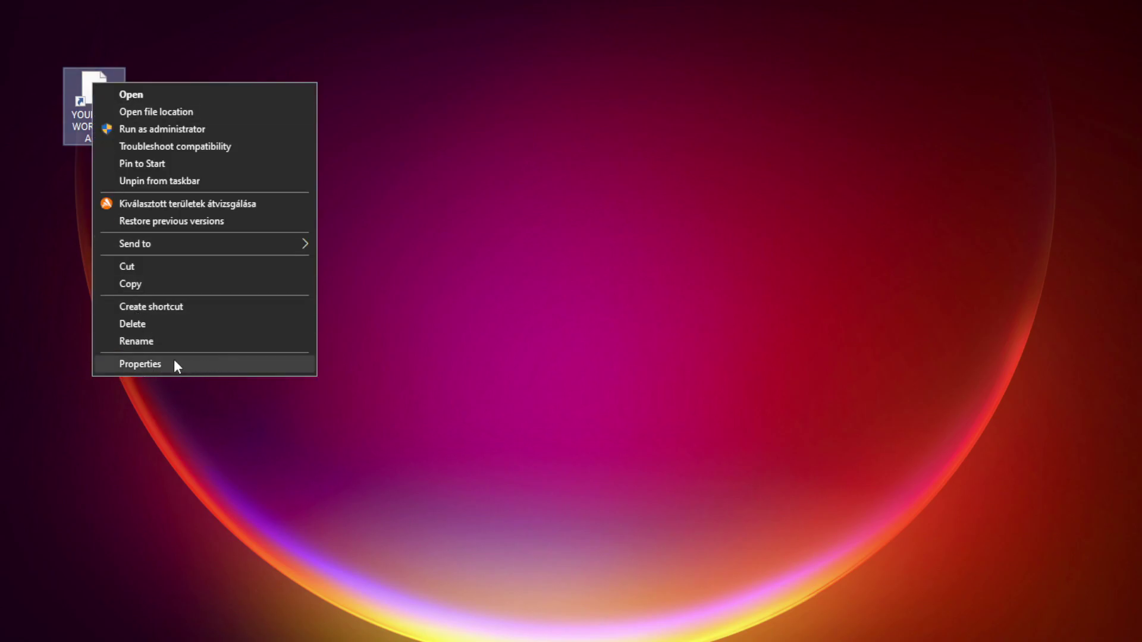
left_click(228, 364)
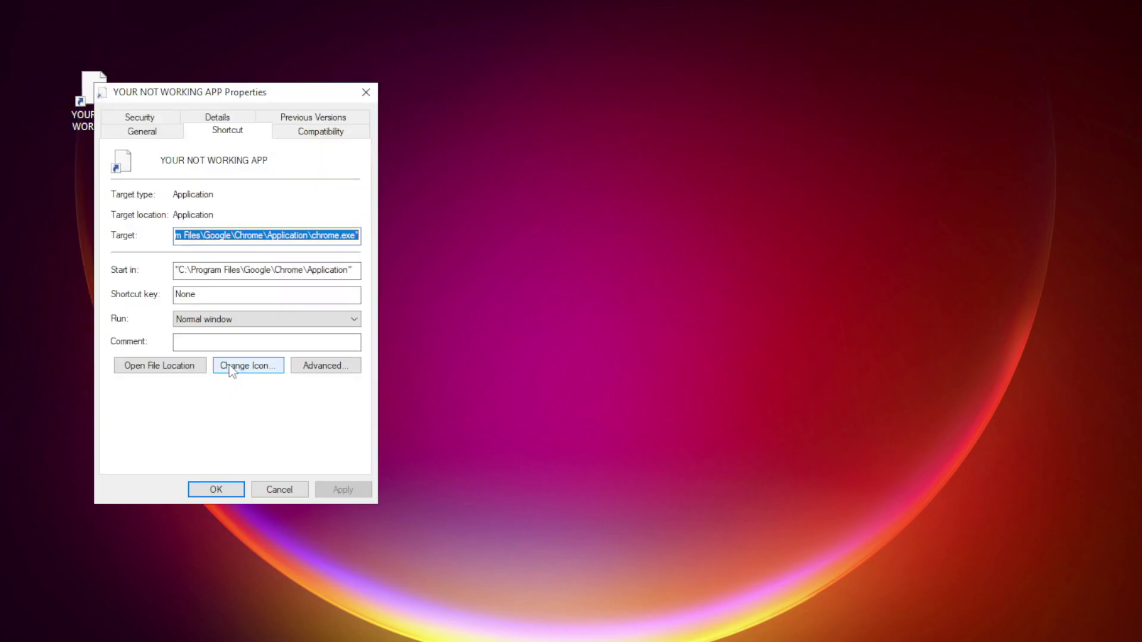
left_click_drag(251, 95, 576, 126)
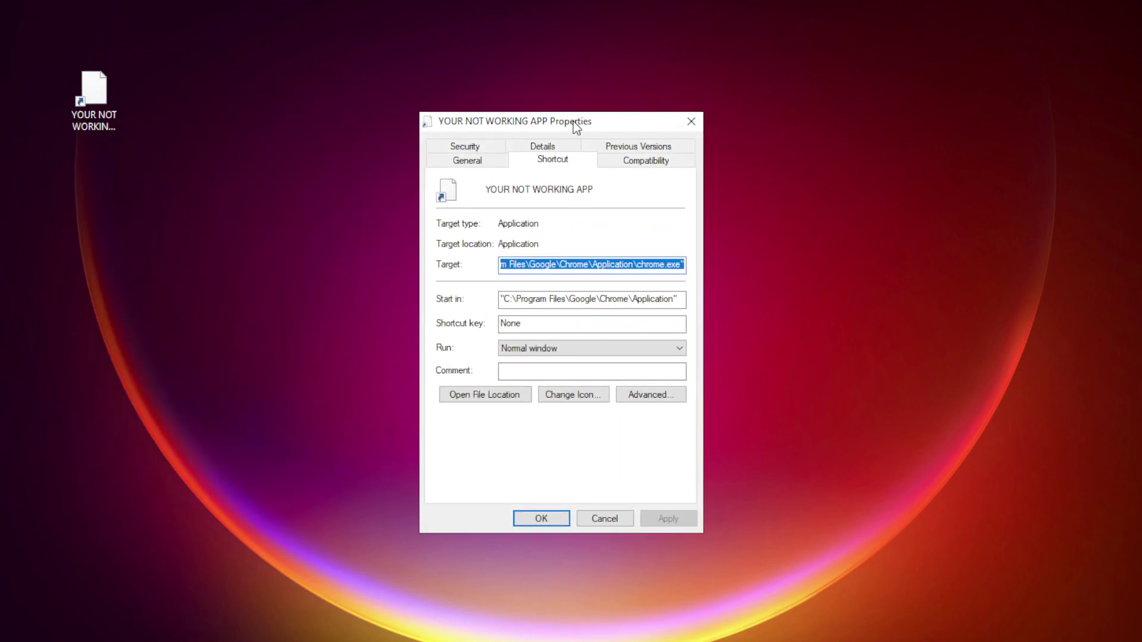
- Enable Windows 8 compatibility mode for the shortcut and apply the settings
left_click(669, 162)
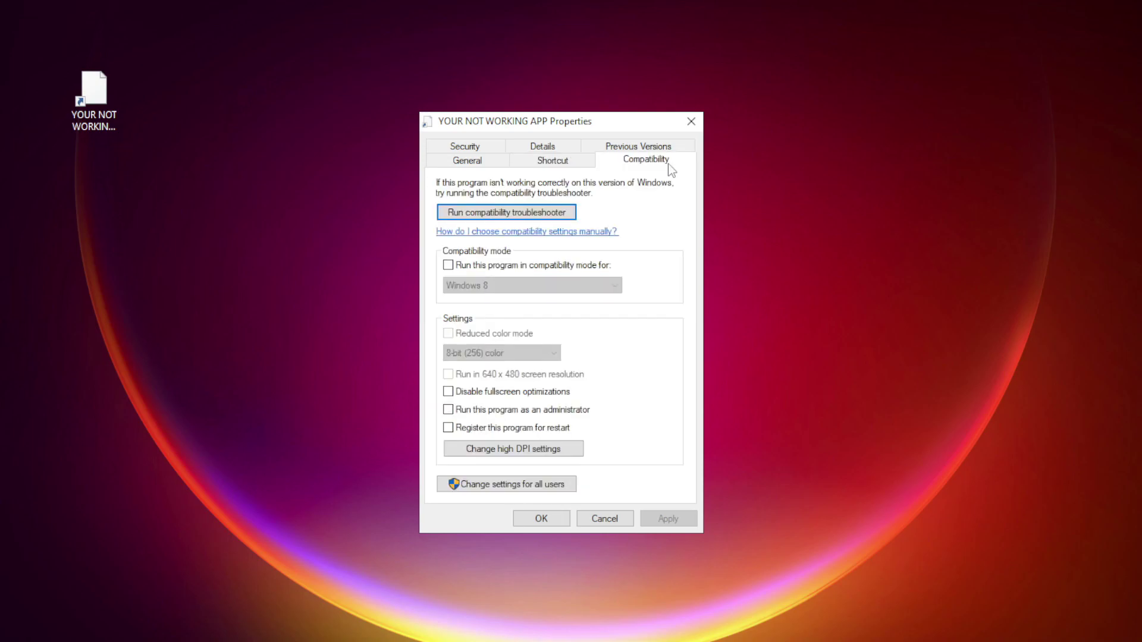
left_click(464, 265)
left_click(503, 286)
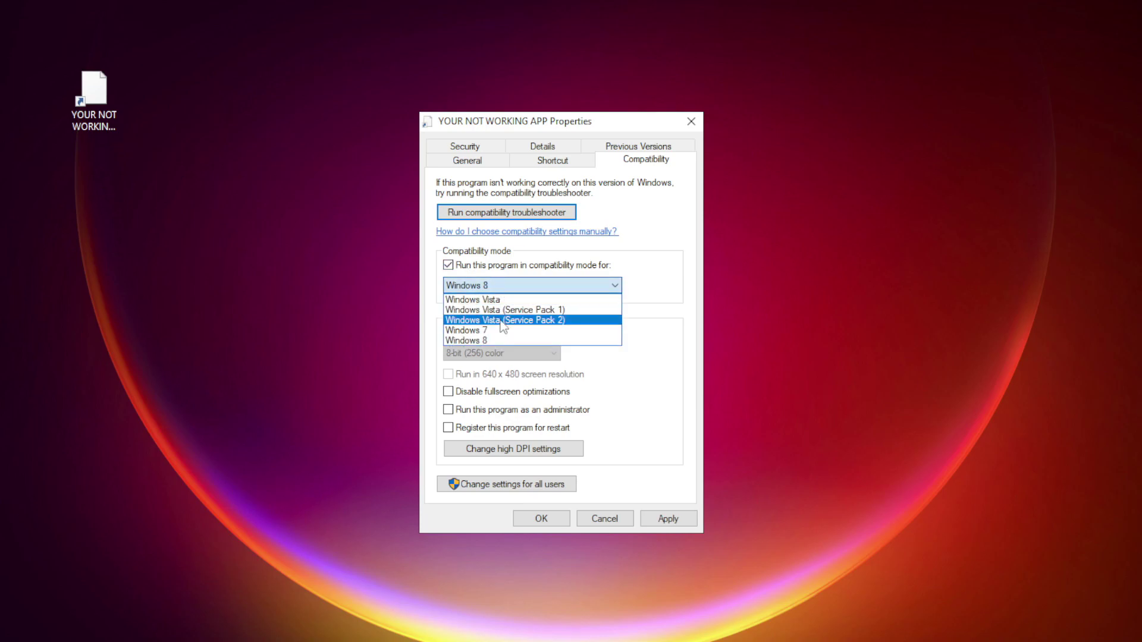
left_click(499, 340)
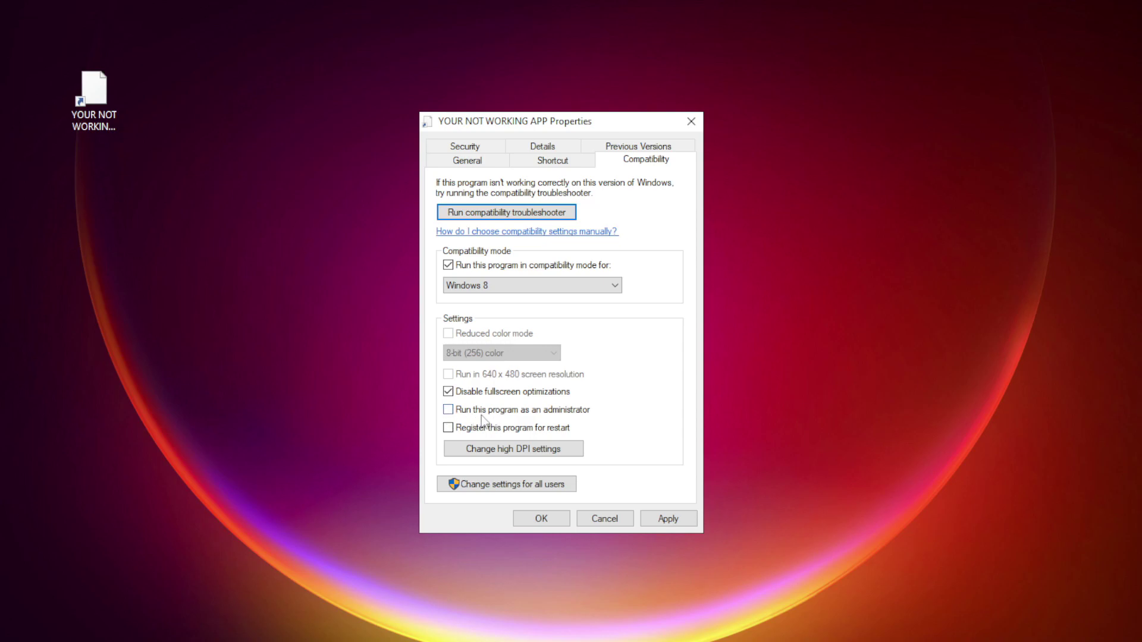
left_click(678, 523)
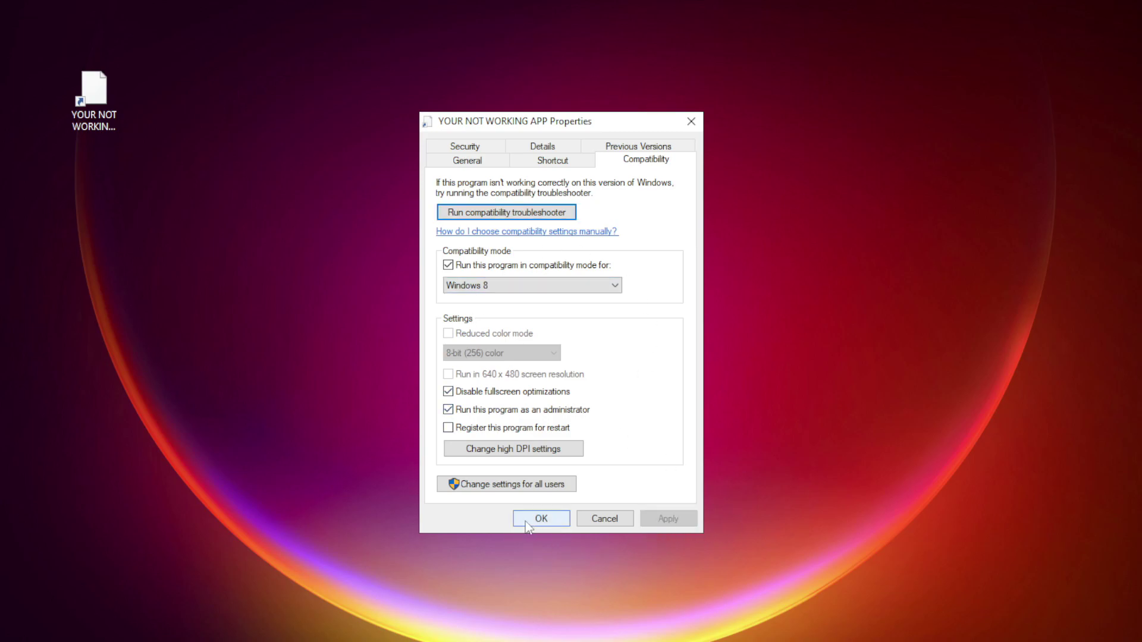
left_click(541, 519)
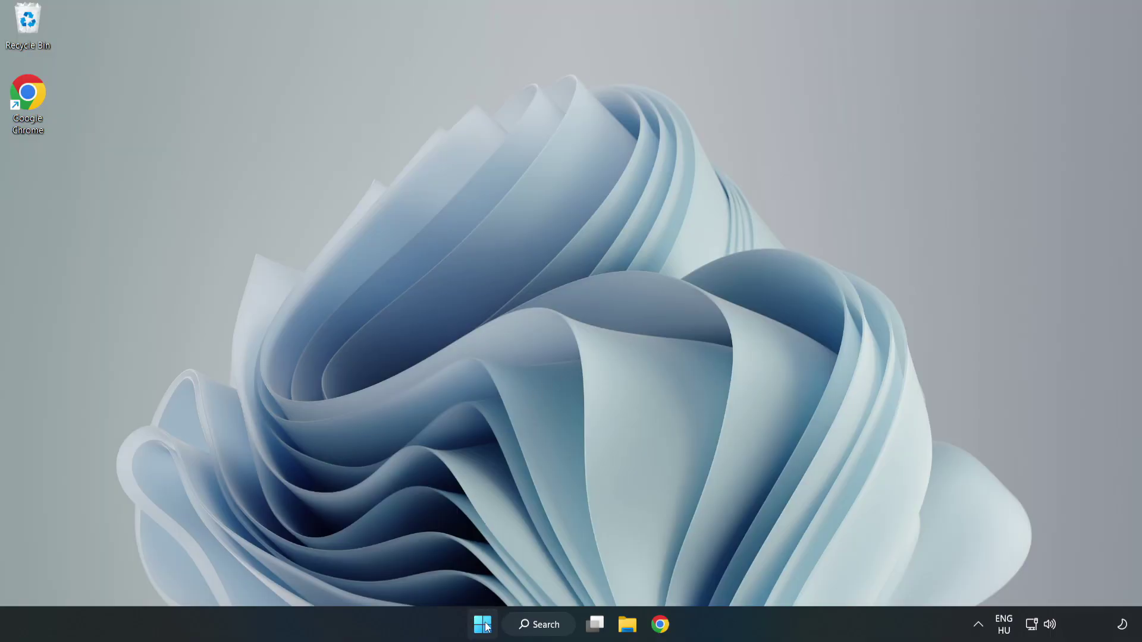
- Open Task Manager from the Start button's quick menu and show the startup apps
right_click(485, 631)
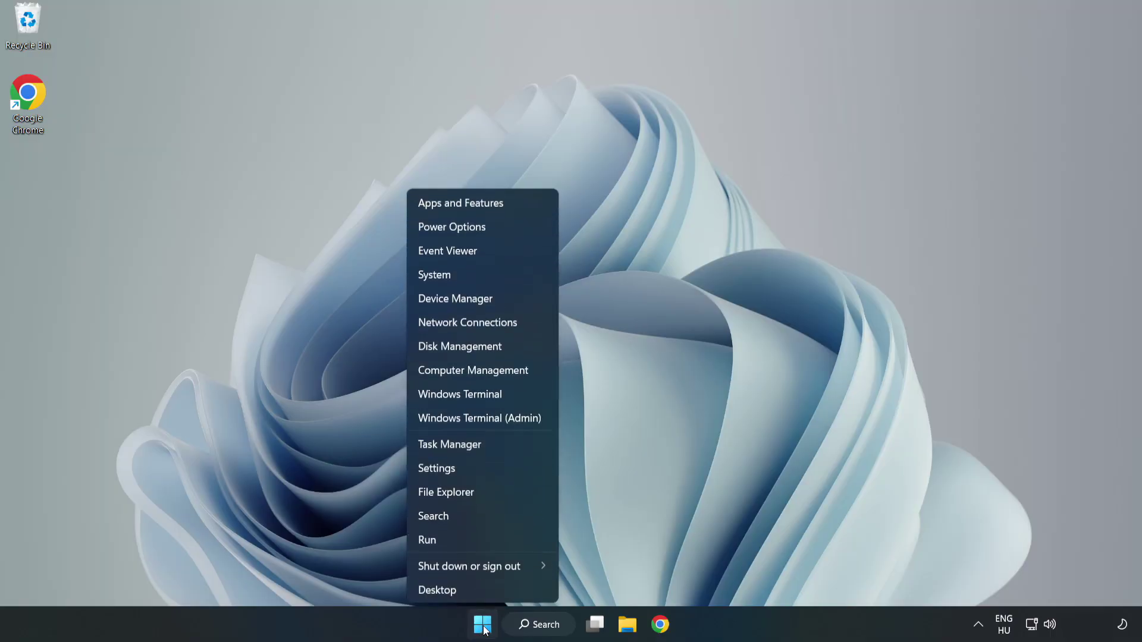
left_click(481, 444)
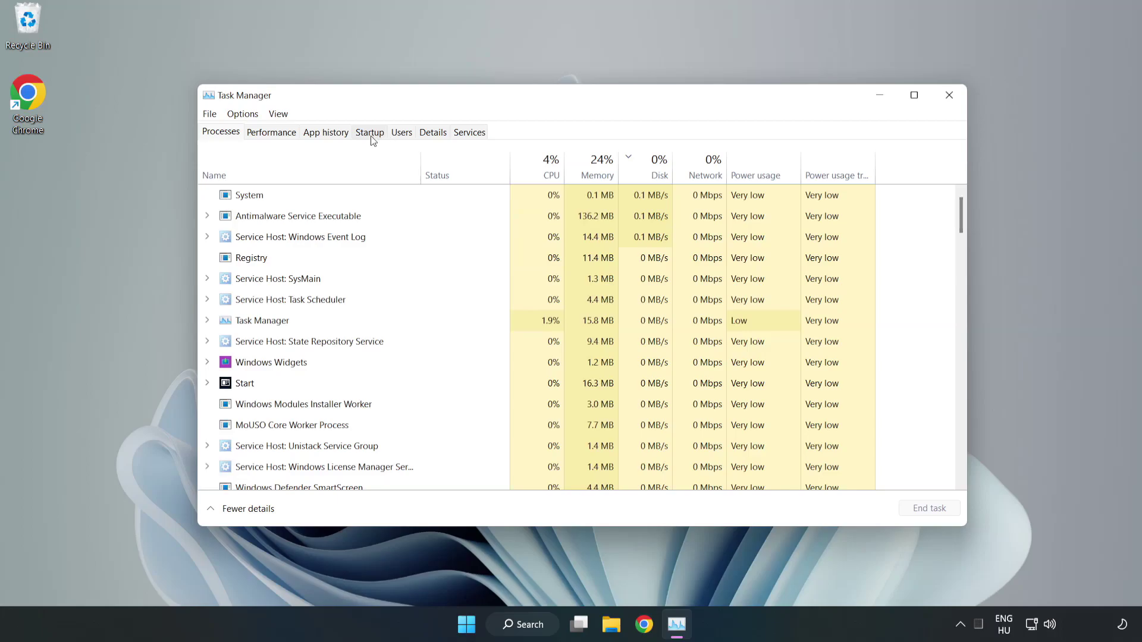
left_click(371, 136)
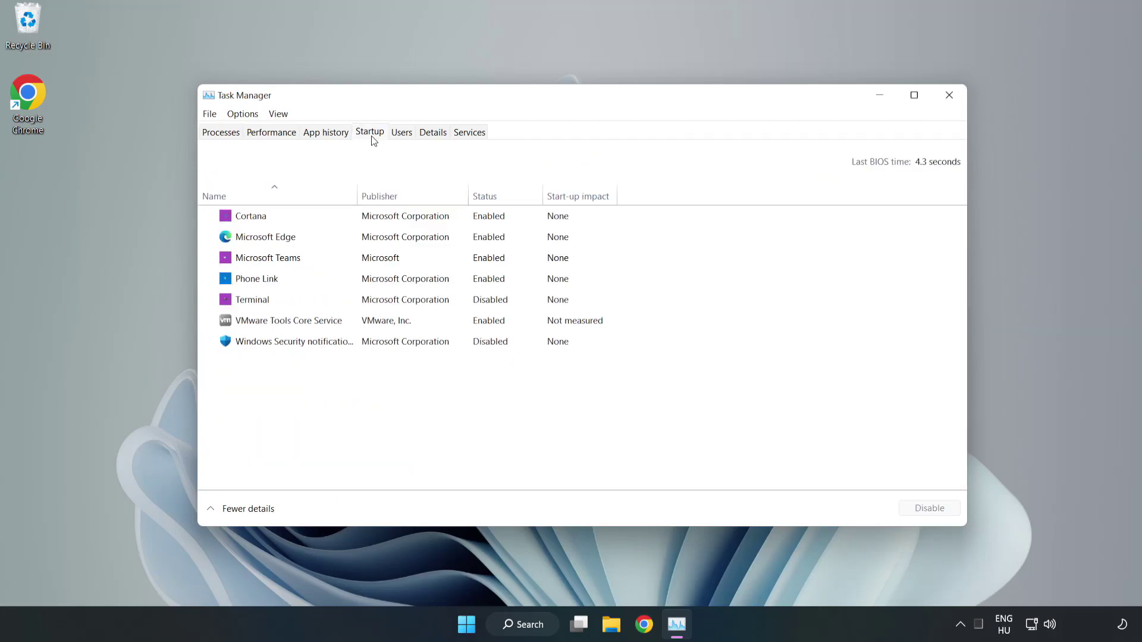
- Disable Cortana, Microsoft Edge, Microsoft Teams and Phone Link at startup, then close Task Manager
left_click(393, 221)
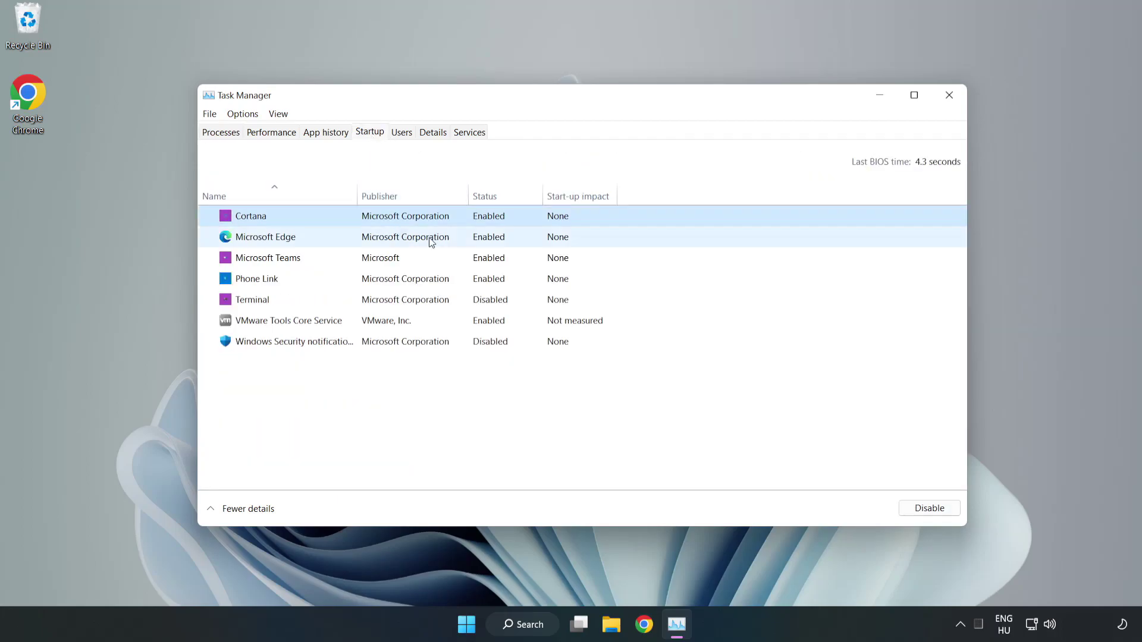
left_click(906, 504)
left_click(498, 241)
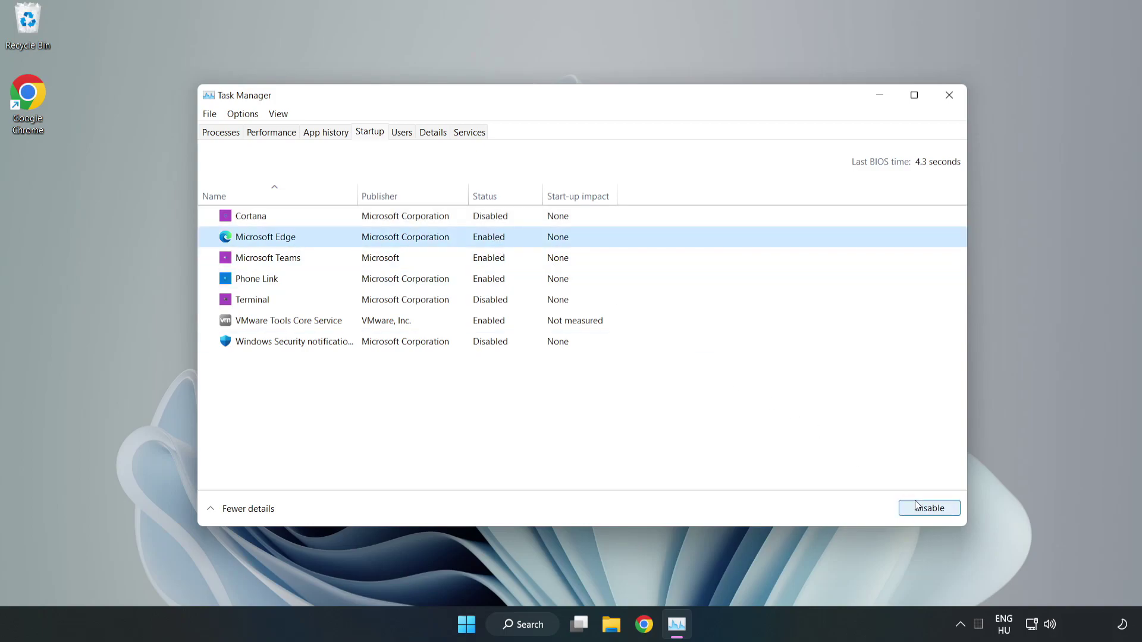
left_click(916, 505)
left_click(392, 262)
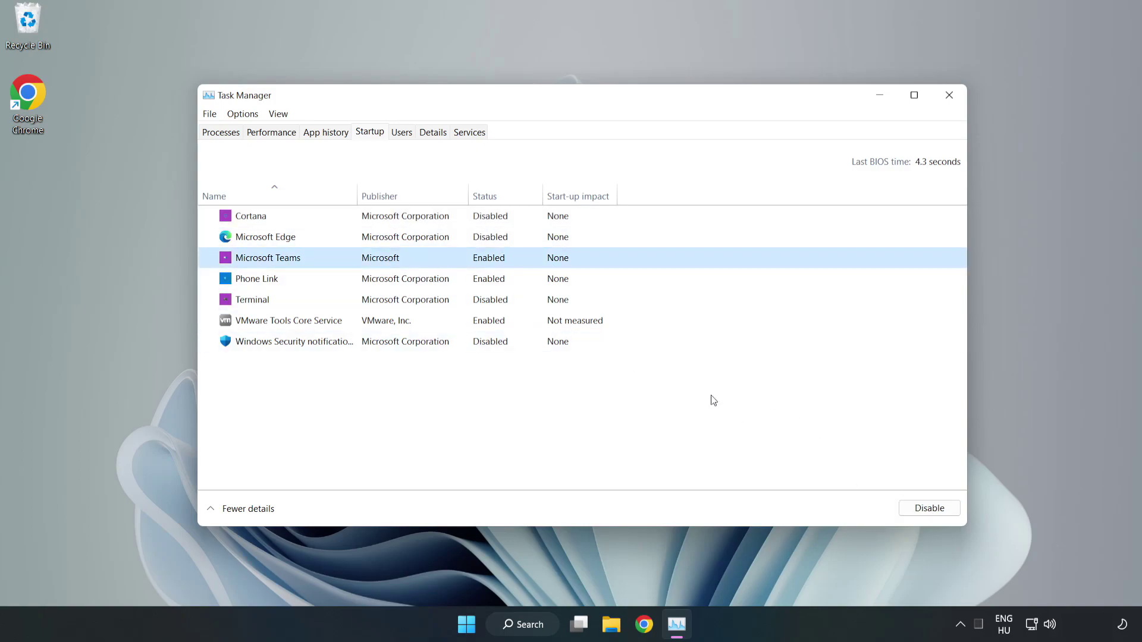
left_click(926, 513)
left_click(399, 286)
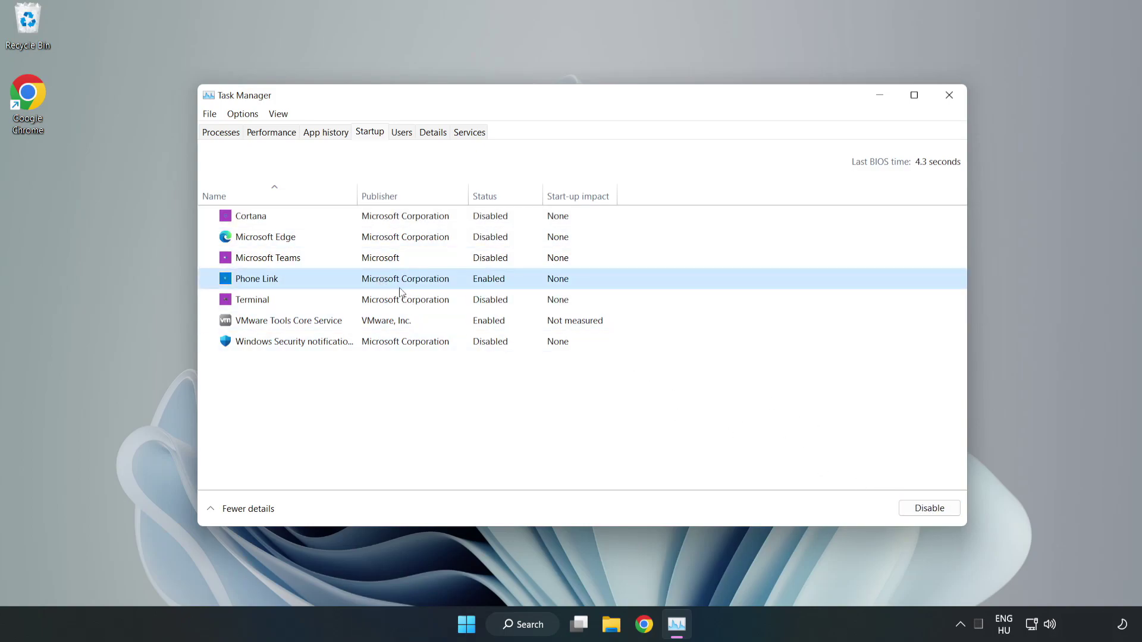
left_click(936, 514)
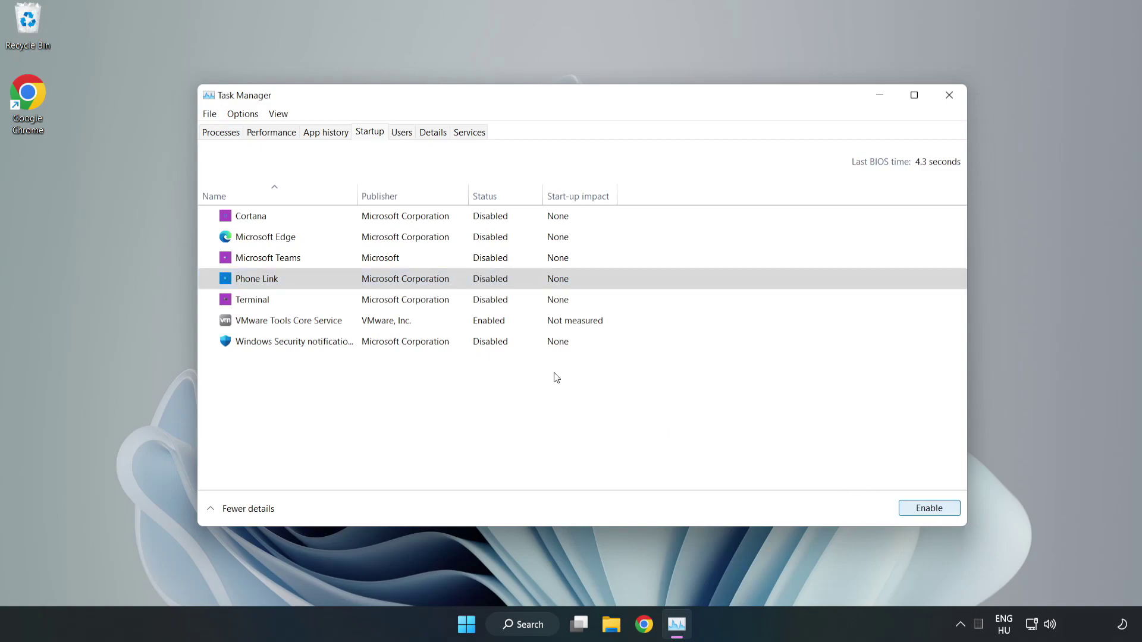
left_click(950, 97)
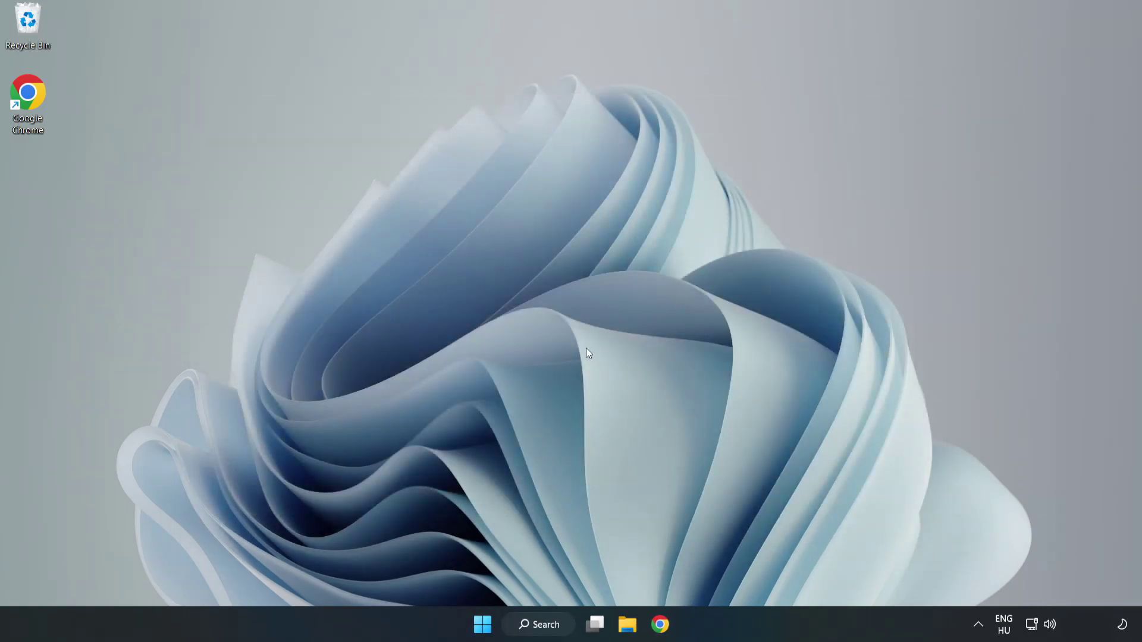
- Return to Chrome's DirectX page and download the End-User Runtime Web Installer, dxwebsetup.exe
left_click(659, 632)
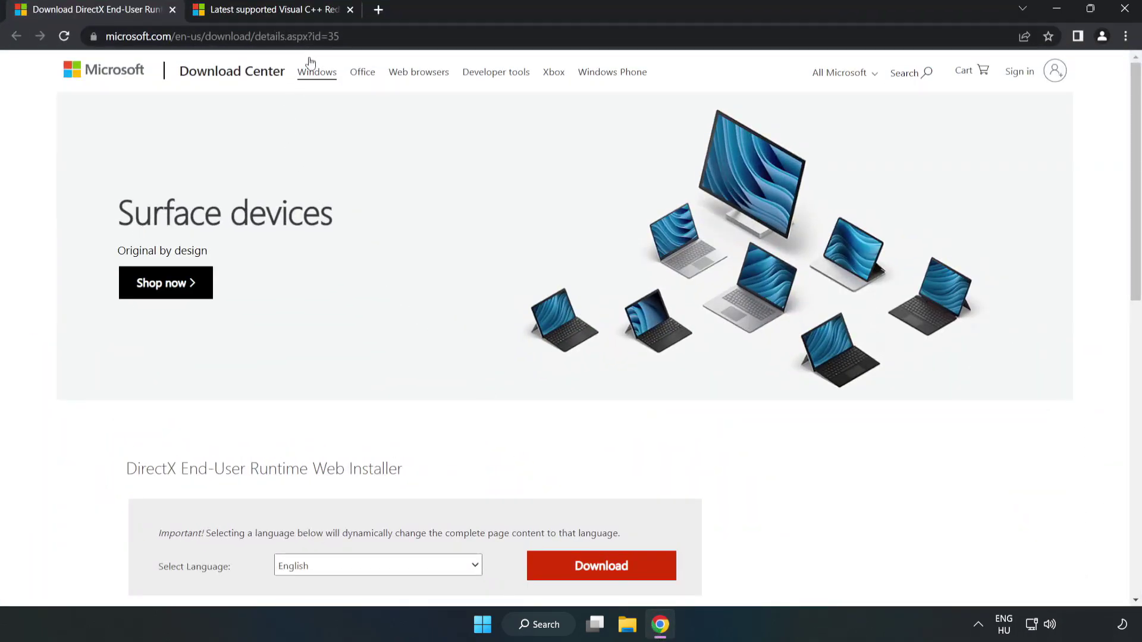
left_click(357, 37)
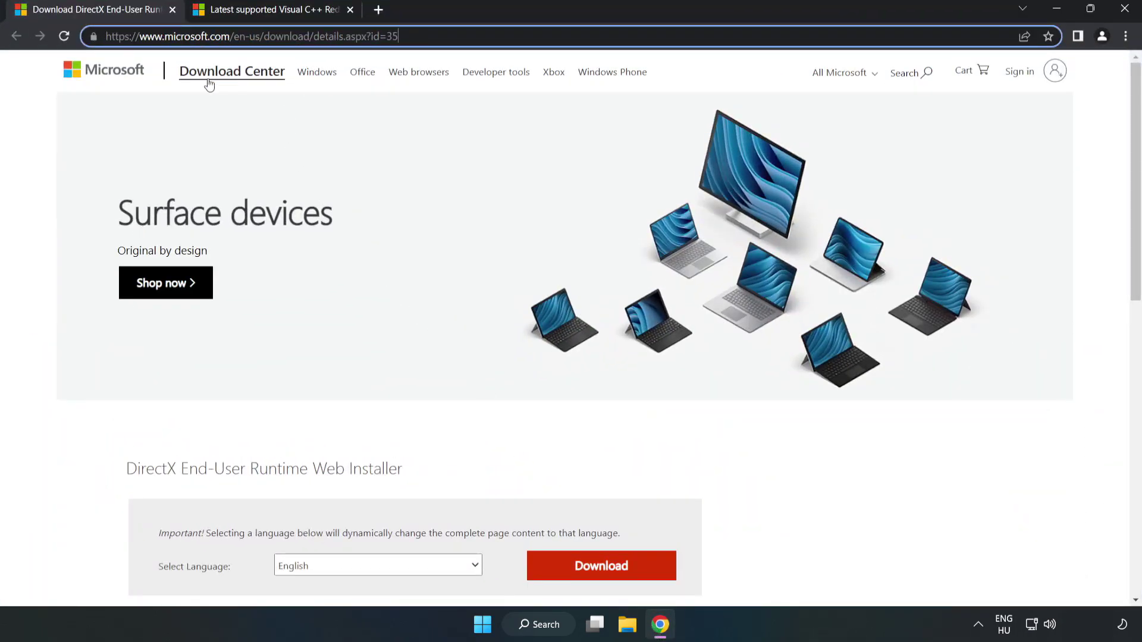
left_click(48, 136)
scroll(44, 136, "down", 3)
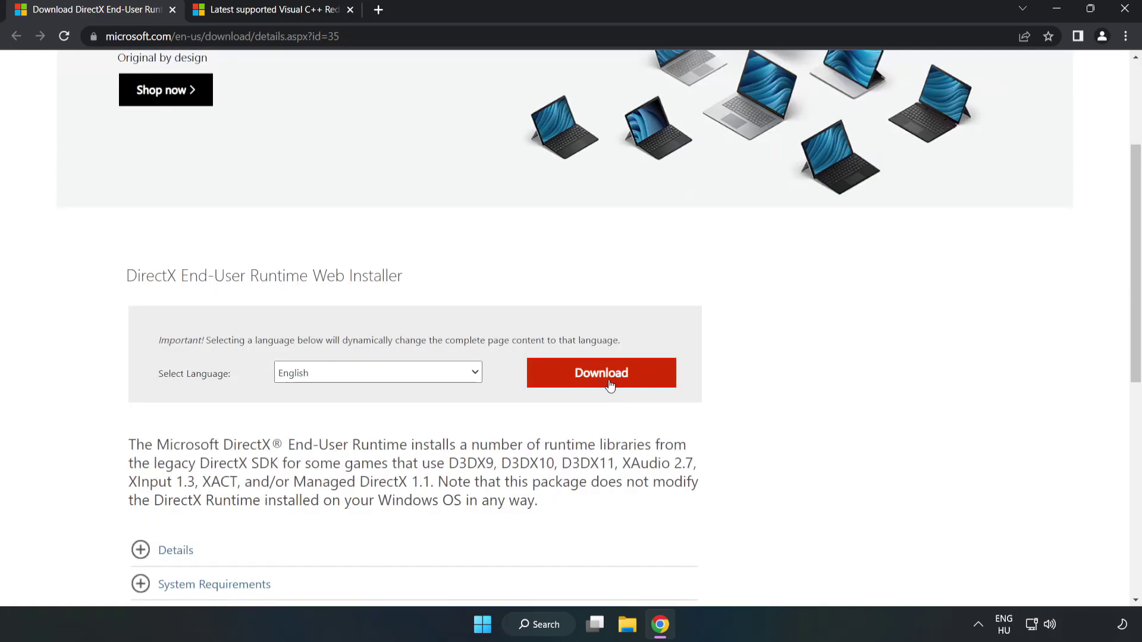
left_click(606, 383)
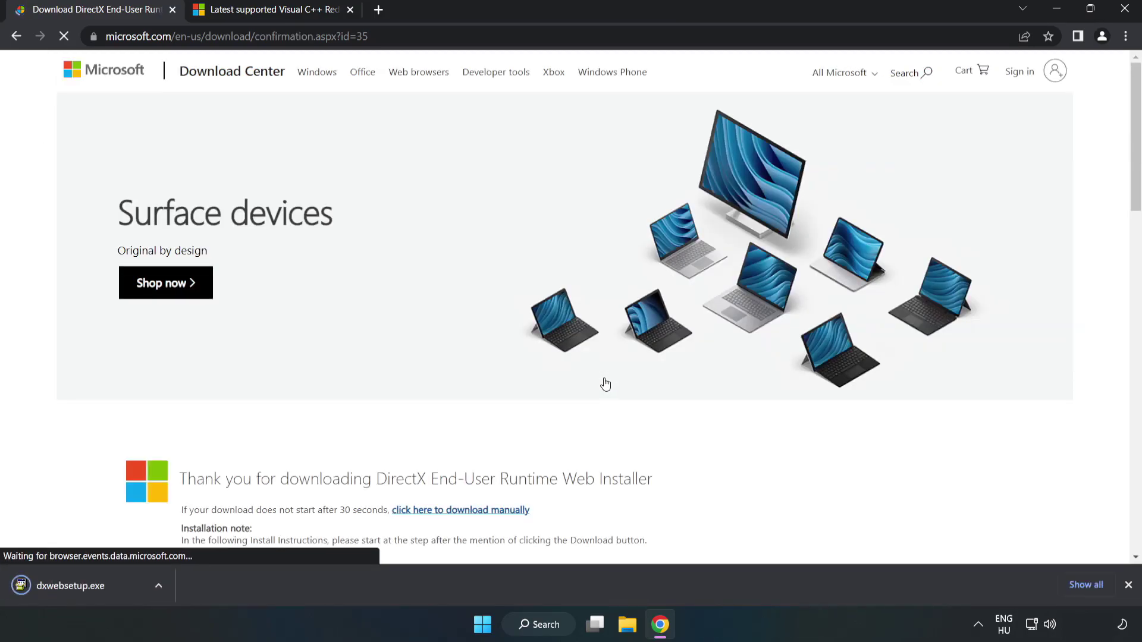
- Run dxwebsetup.exe, accept the license, skip the Bing Bar, finish setup and close the DirectX tab
left_click(84, 586)
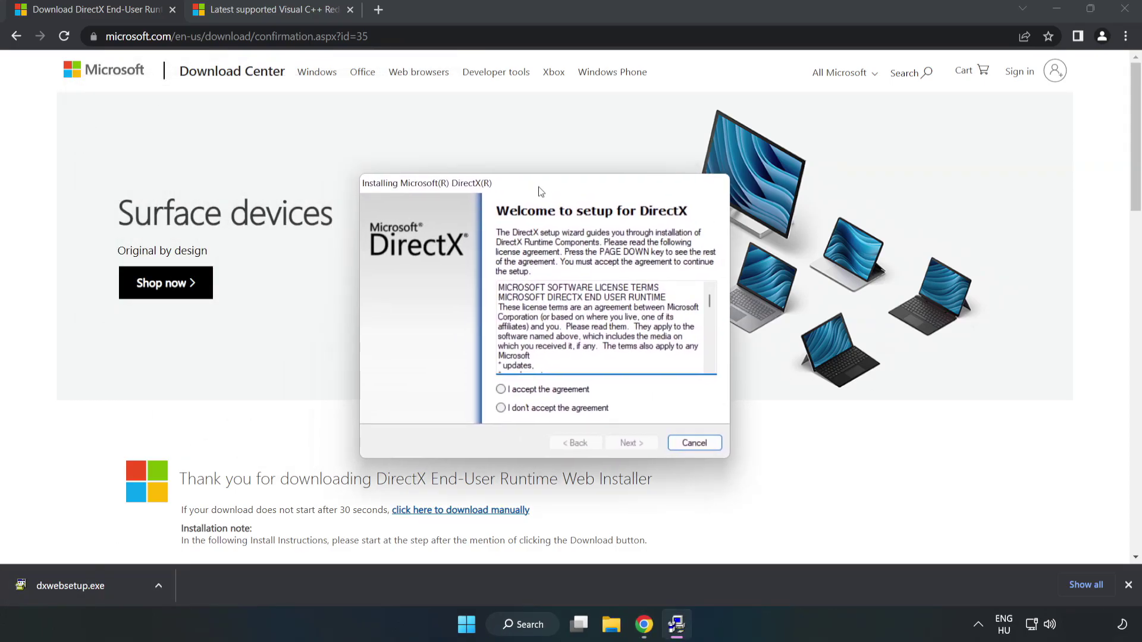
left_click_drag(727, 304, 716, 369)
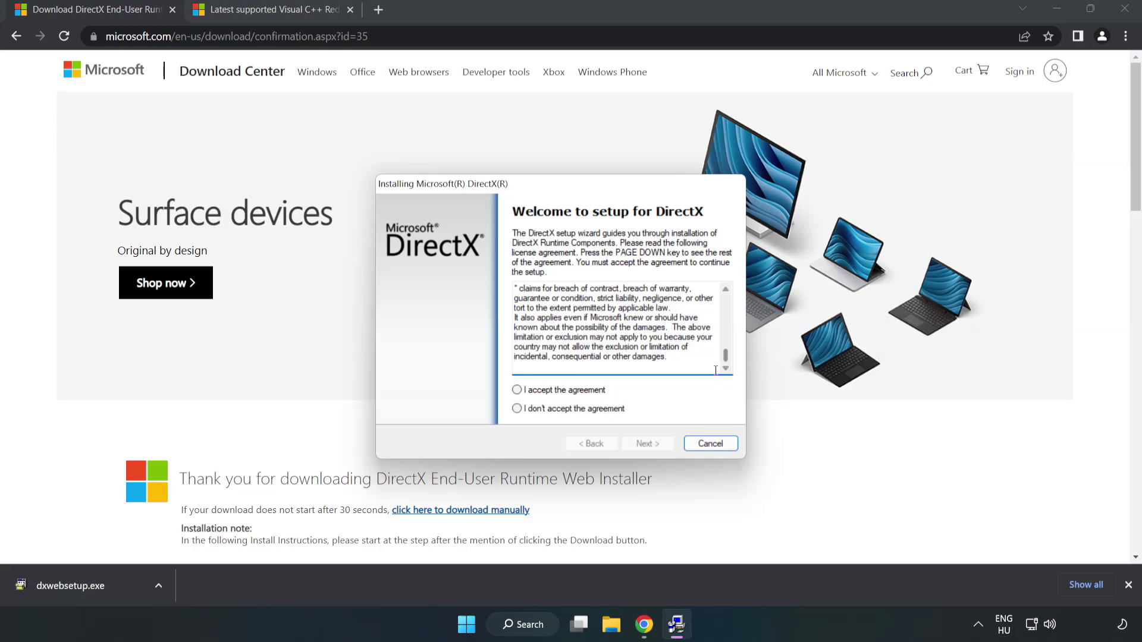
left_click(526, 391)
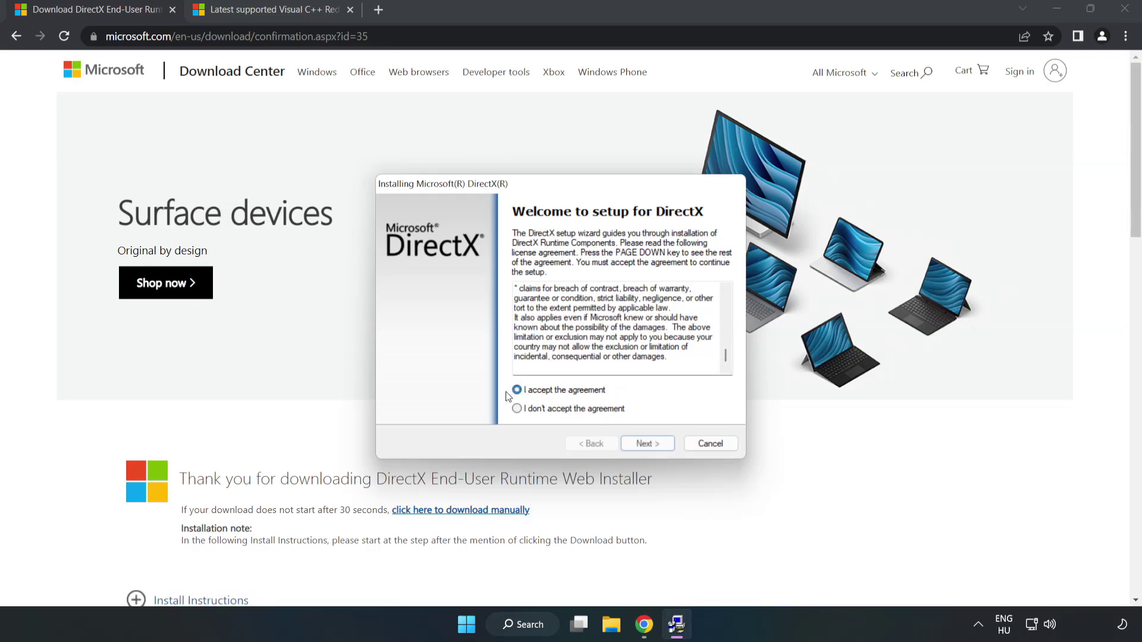
left_click(648, 445)
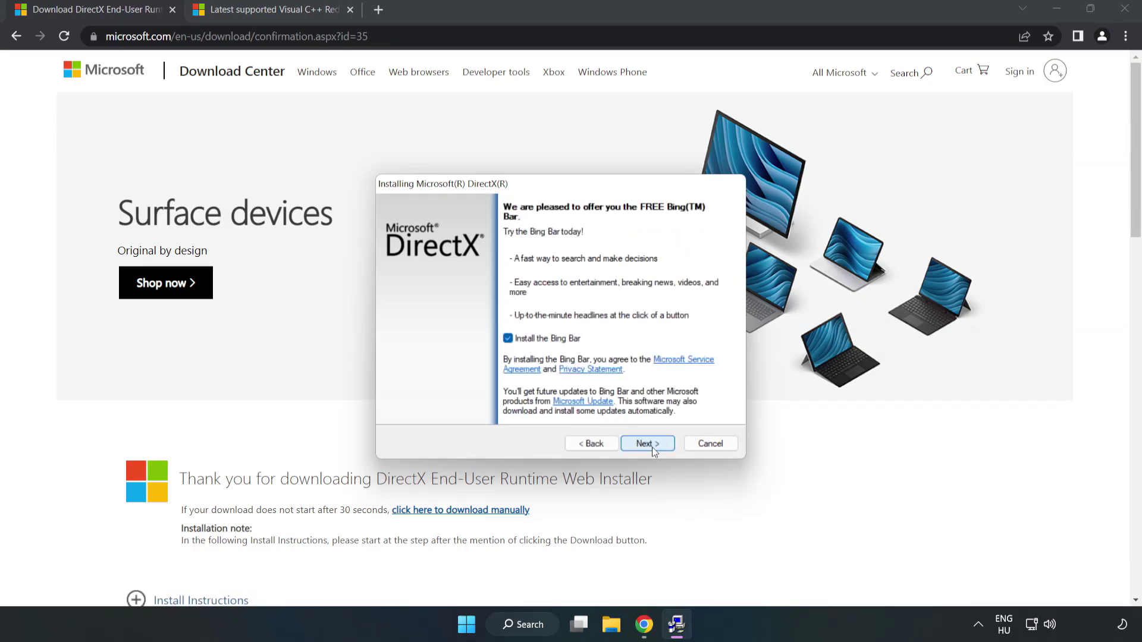
left_click(508, 339)
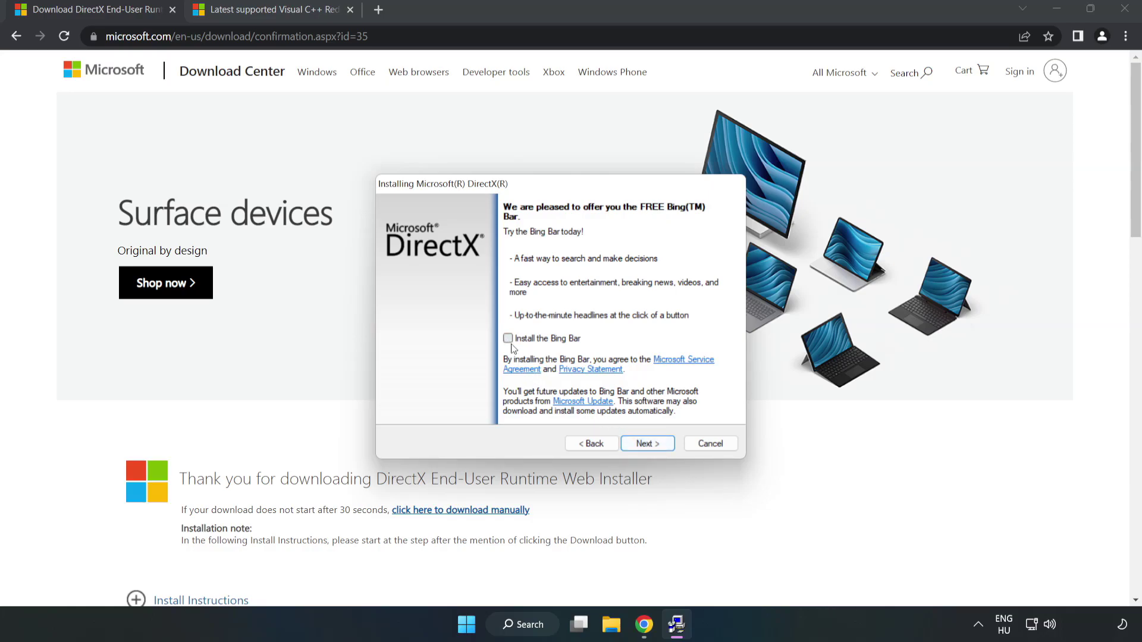
left_click(647, 445)
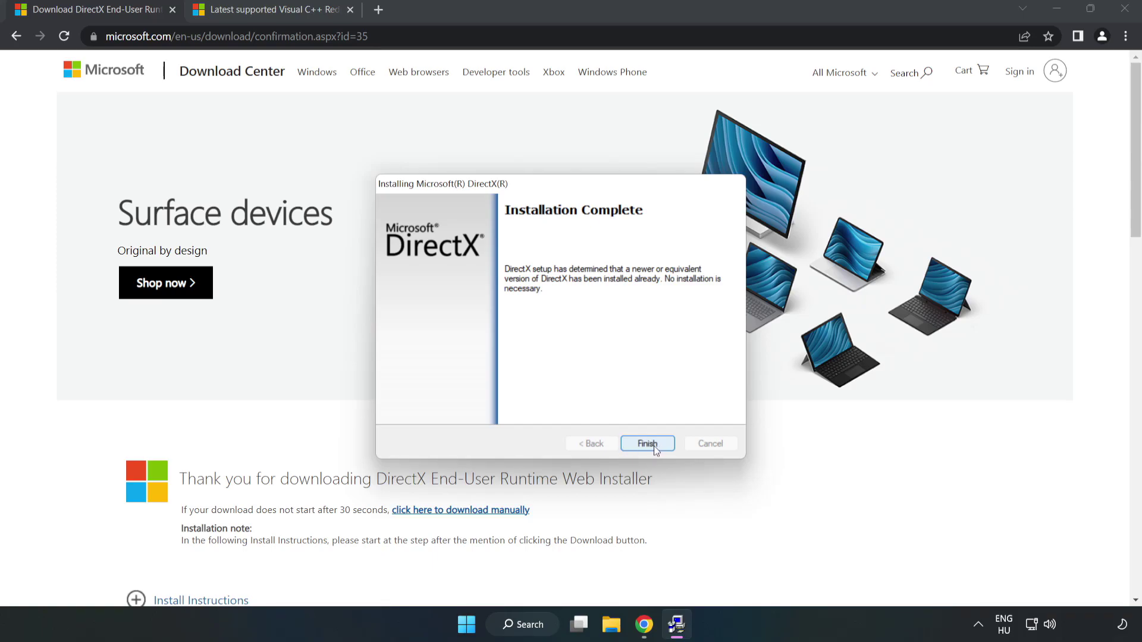
left_click(647, 444)
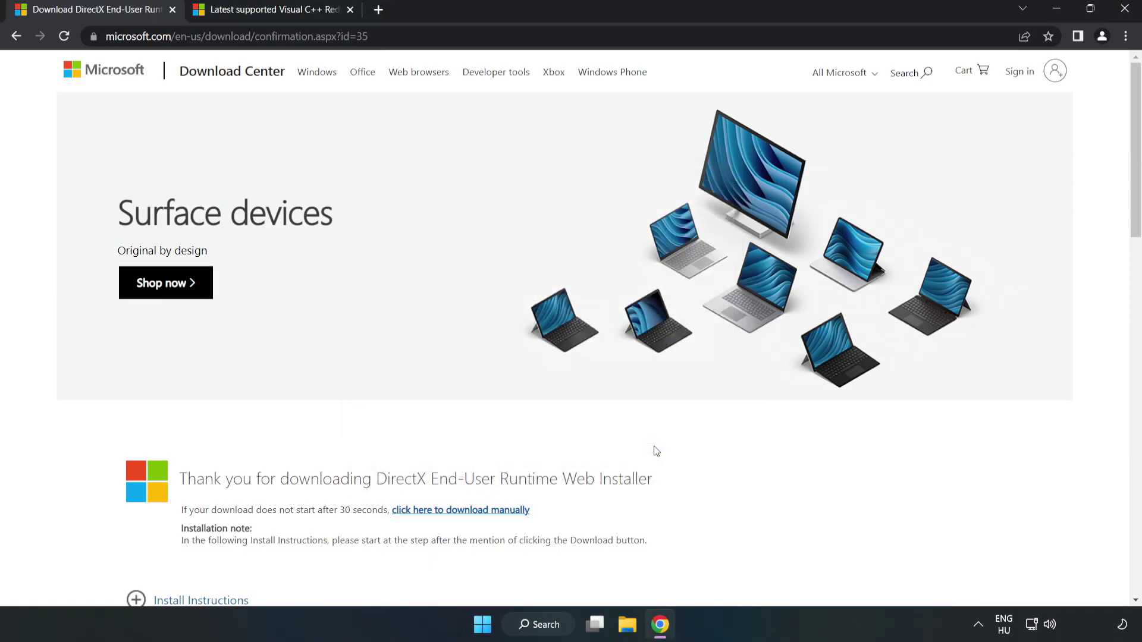
left_click(172, 11)
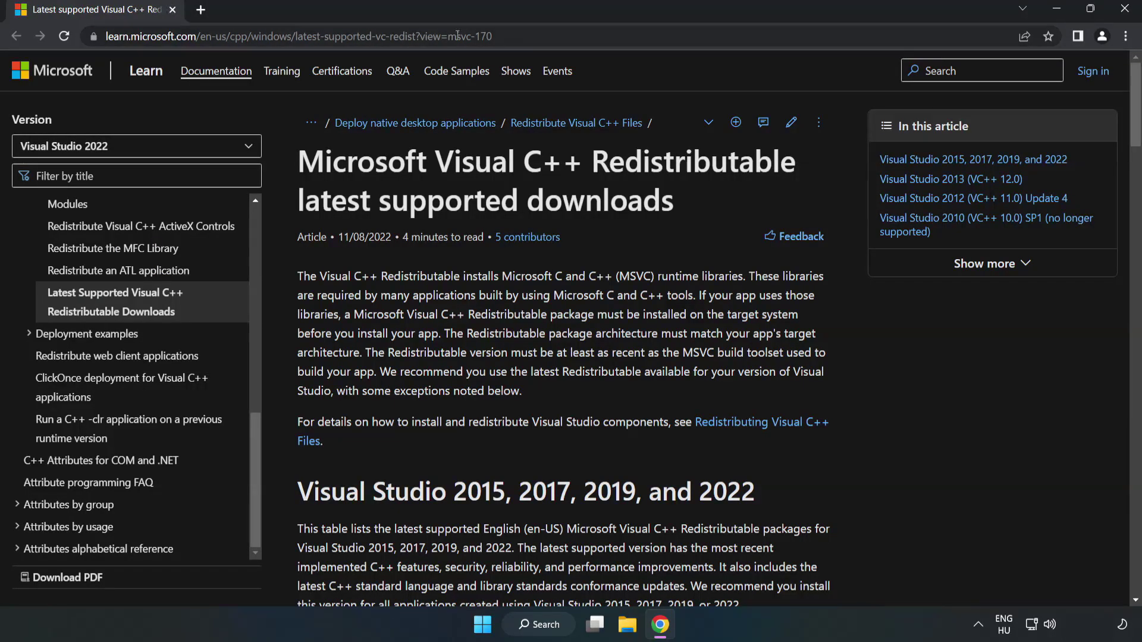
- Download the ARM64, x86 and x64 vc_redist installers from the Visual Studio 2015–2022 table
left_click(458, 35)
key("End")
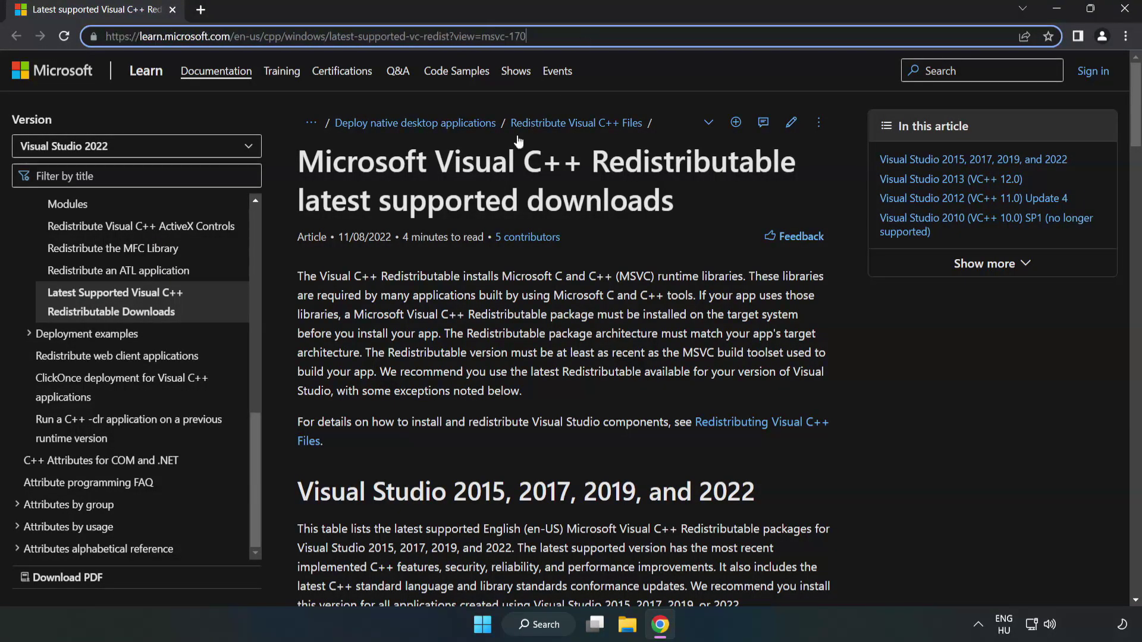
left_click(518, 143)
scroll(457, 218, "down", 1)
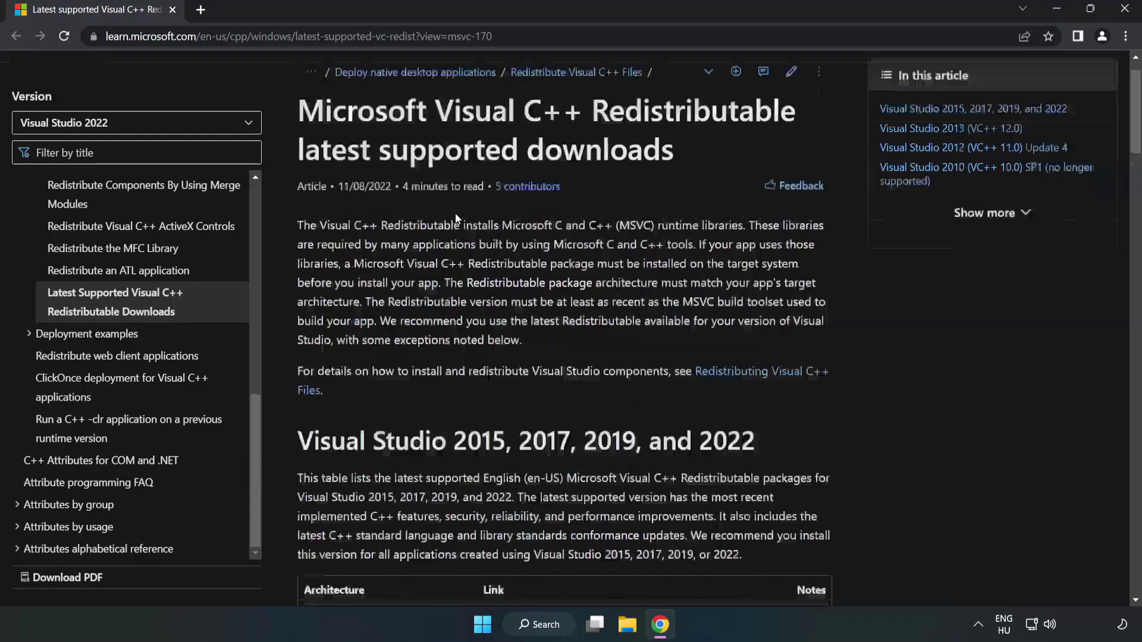
scroll(456, 219, "down", 7)
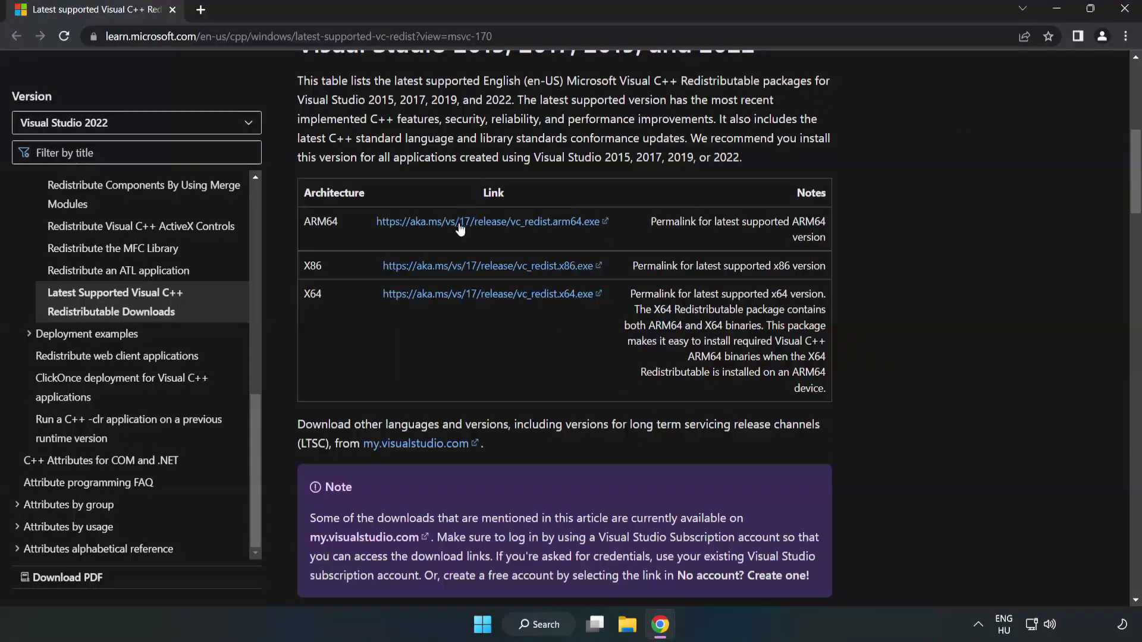
scroll(284, 180, "up", 1)
left_click_drag(295, 122, 756, 120)
left_click(755, 120)
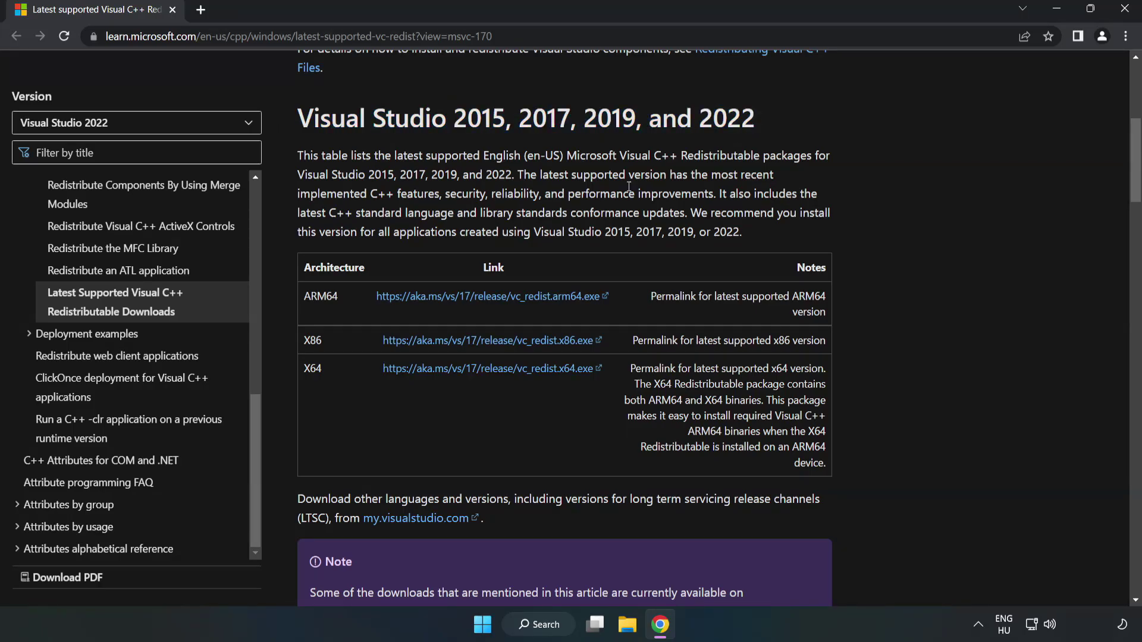
left_click(465, 297)
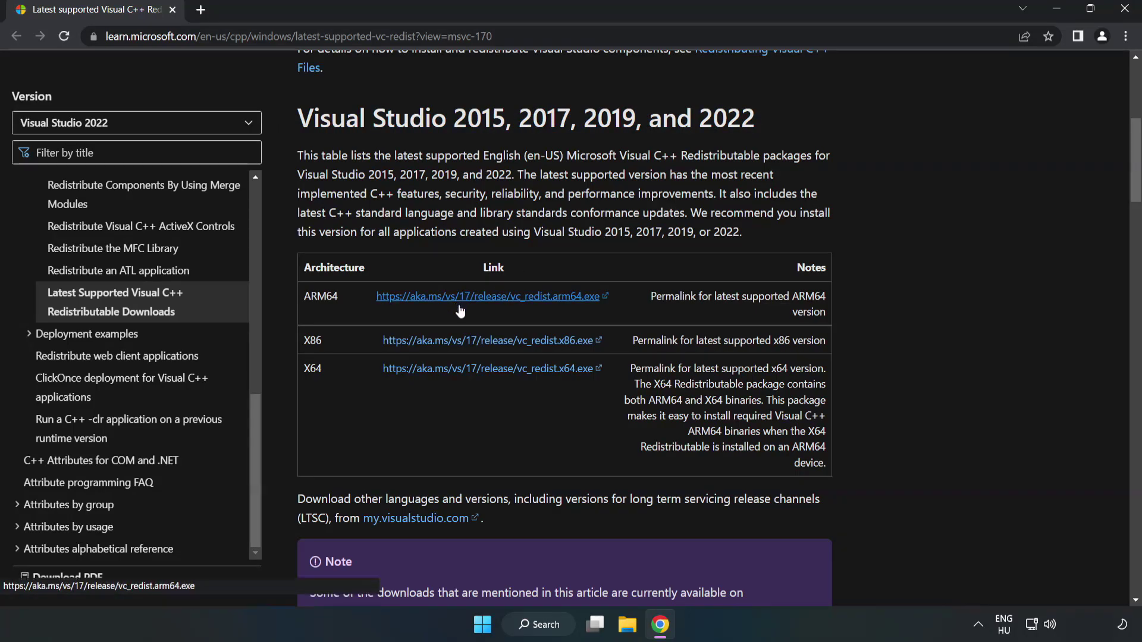
left_click(464, 346)
left_click(479, 370)
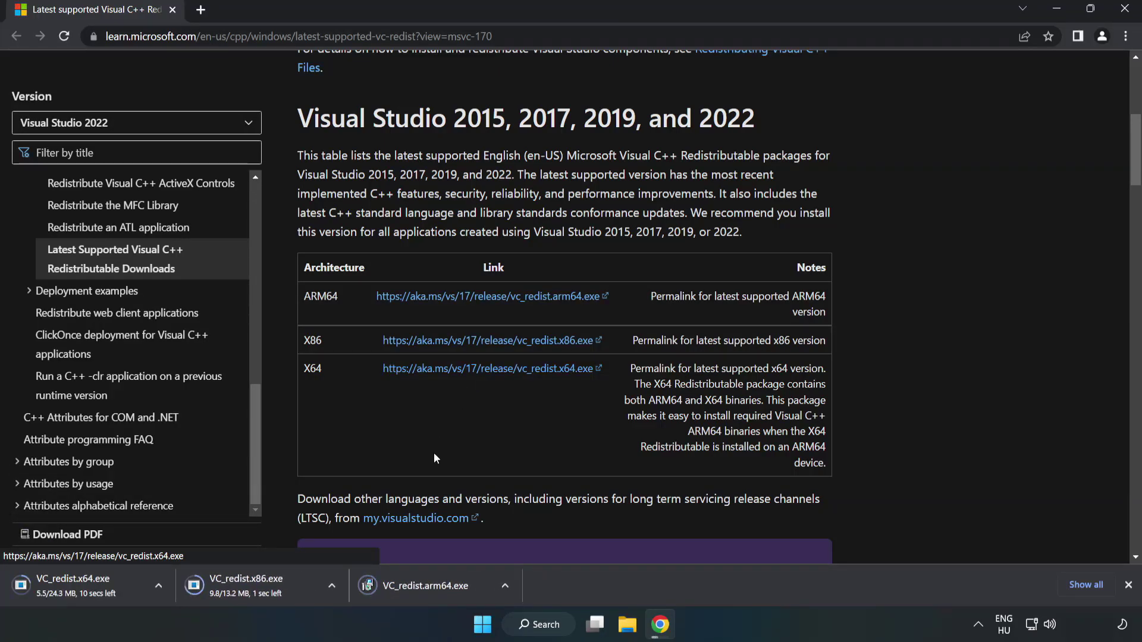
- Run VC_redist.arm64.exe, accept the license and install, then close the Setup Failed window
left_click(435, 587)
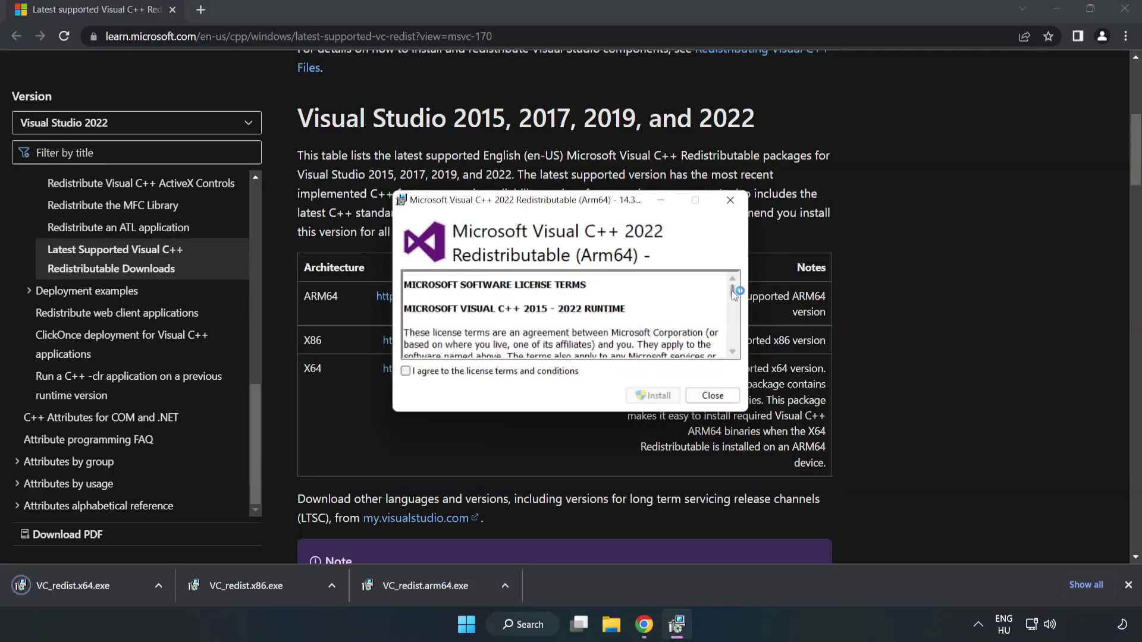
left_click_drag(732, 289, 733, 351)
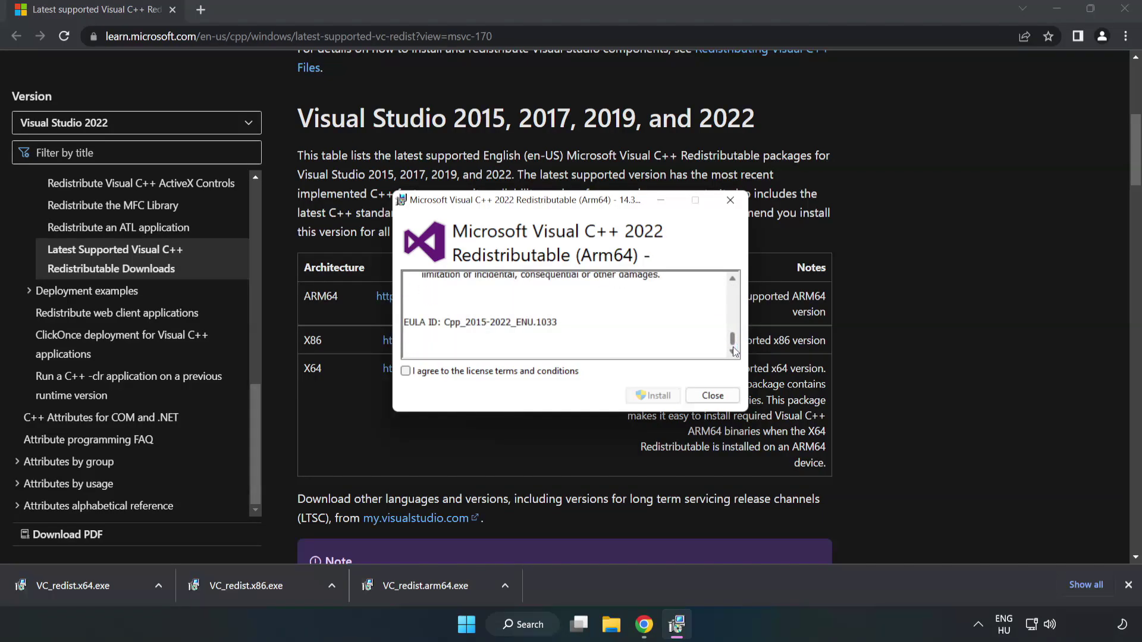
left_click(407, 371)
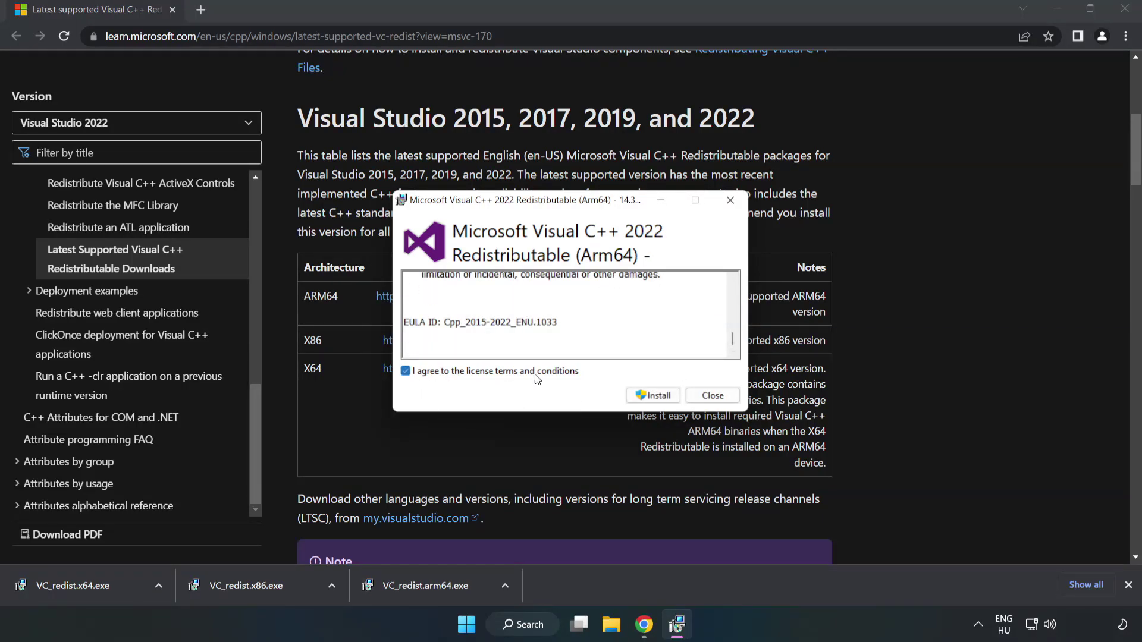
left_click(654, 395)
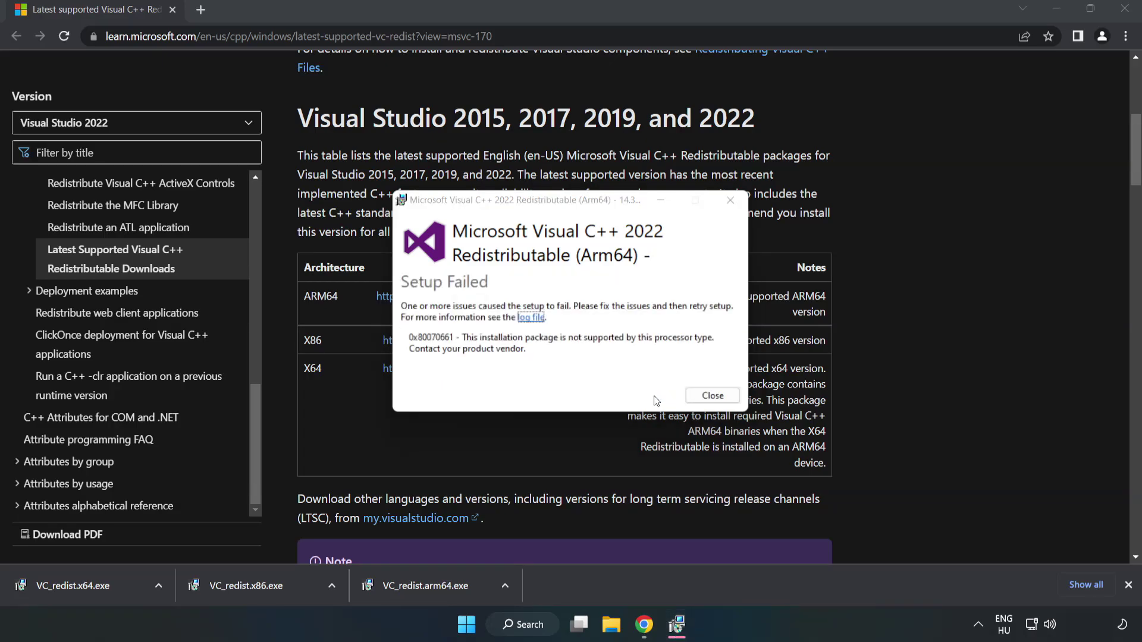
left_click(712, 395)
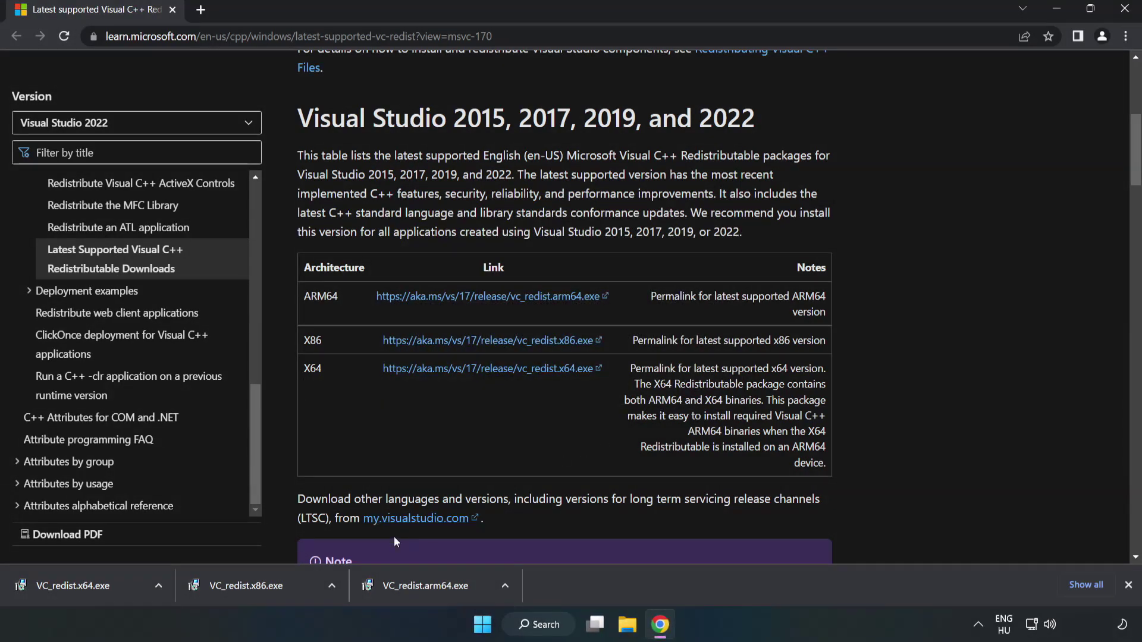
- Install VC_redist.x86.exe (14.34.31931) after accepting its license, then close the success window
left_click(252, 582)
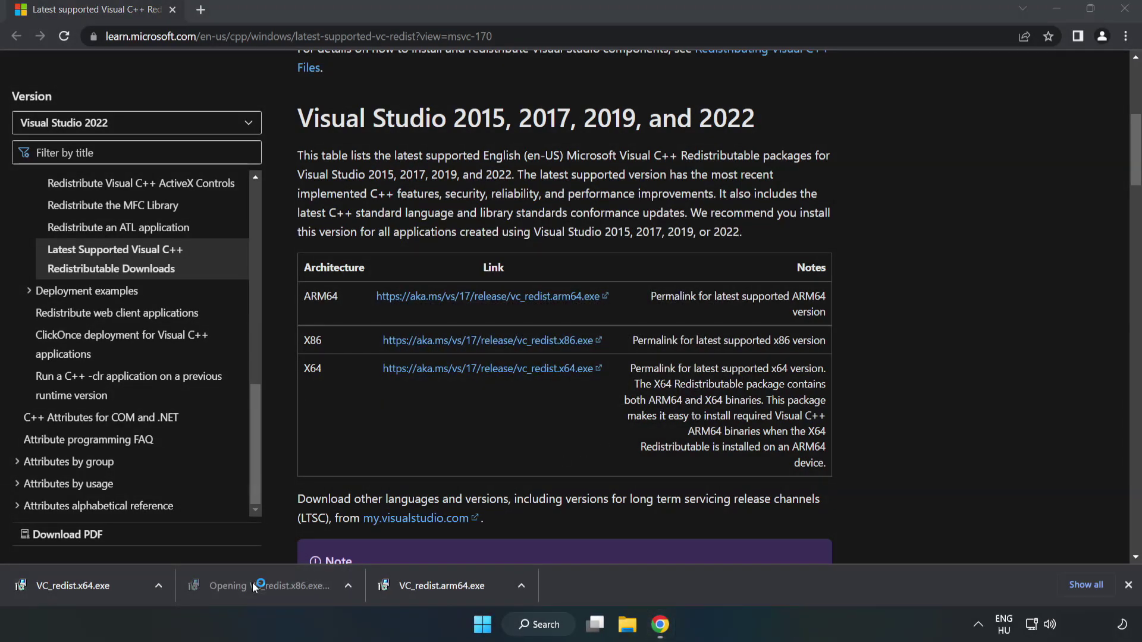
left_click_drag(731, 293, 733, 351)
left_click(406, 373)
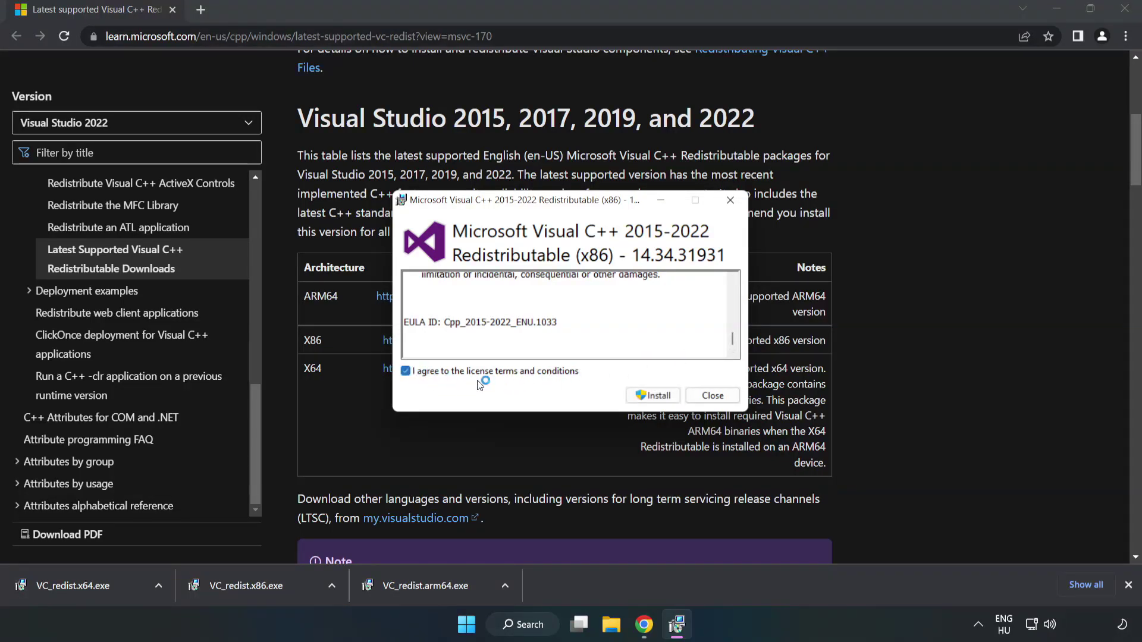
left_click(647, 396)
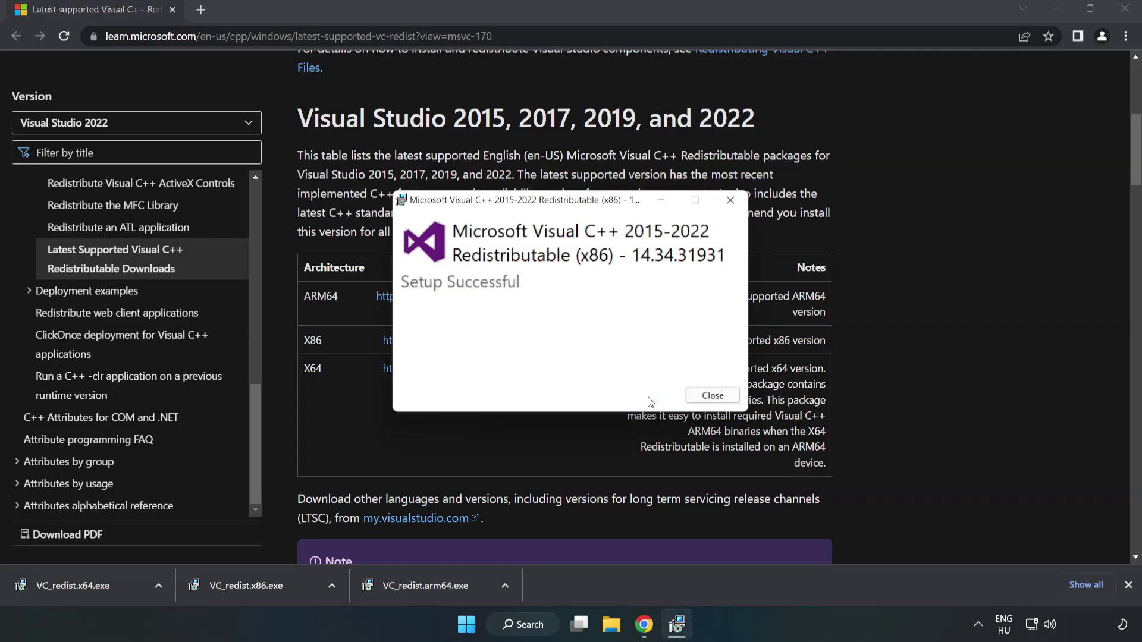
left_click(712, 396)
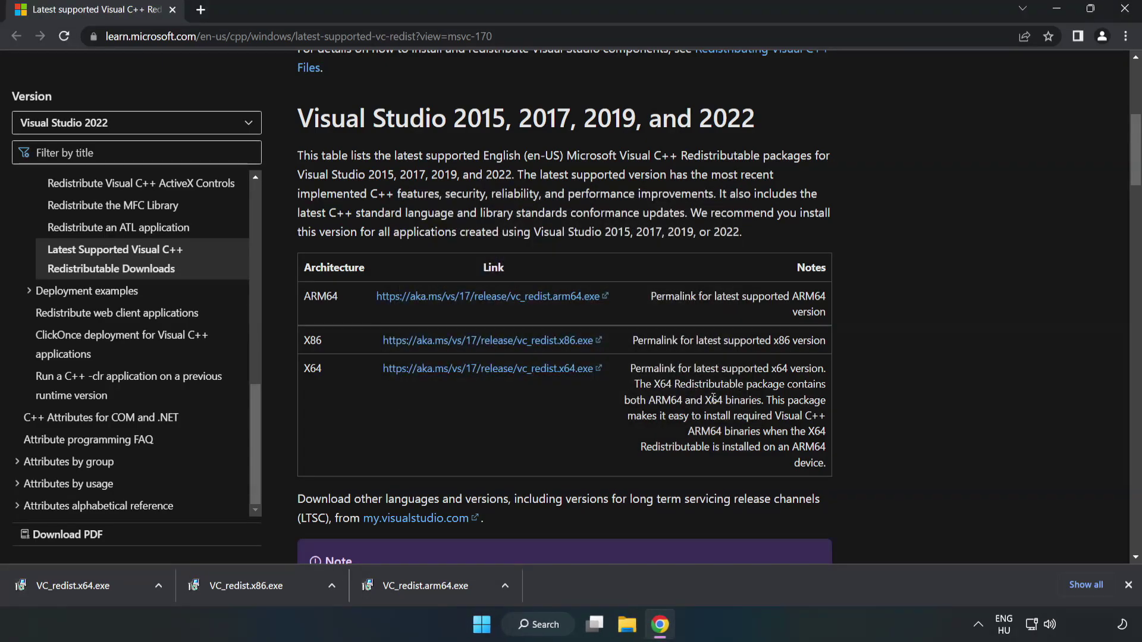
- Install VC_redist.x64.exe (14.34.31931) after accepting its license, then close the installer and Chrome
left_click(62, 581)
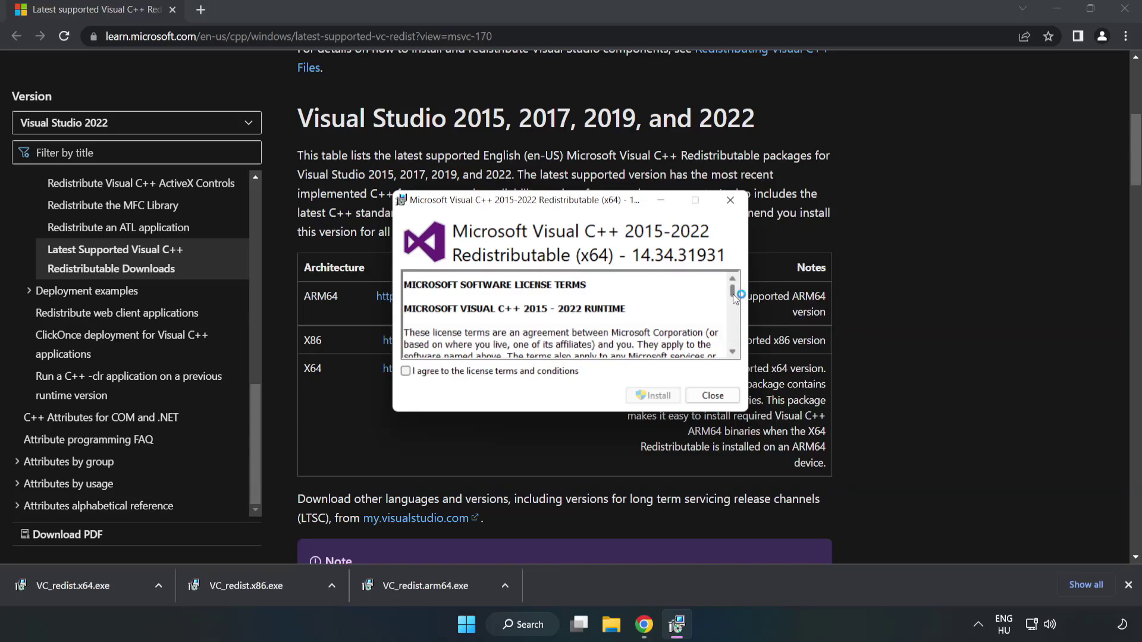
left_click_drag(733, 294, 733, 347)
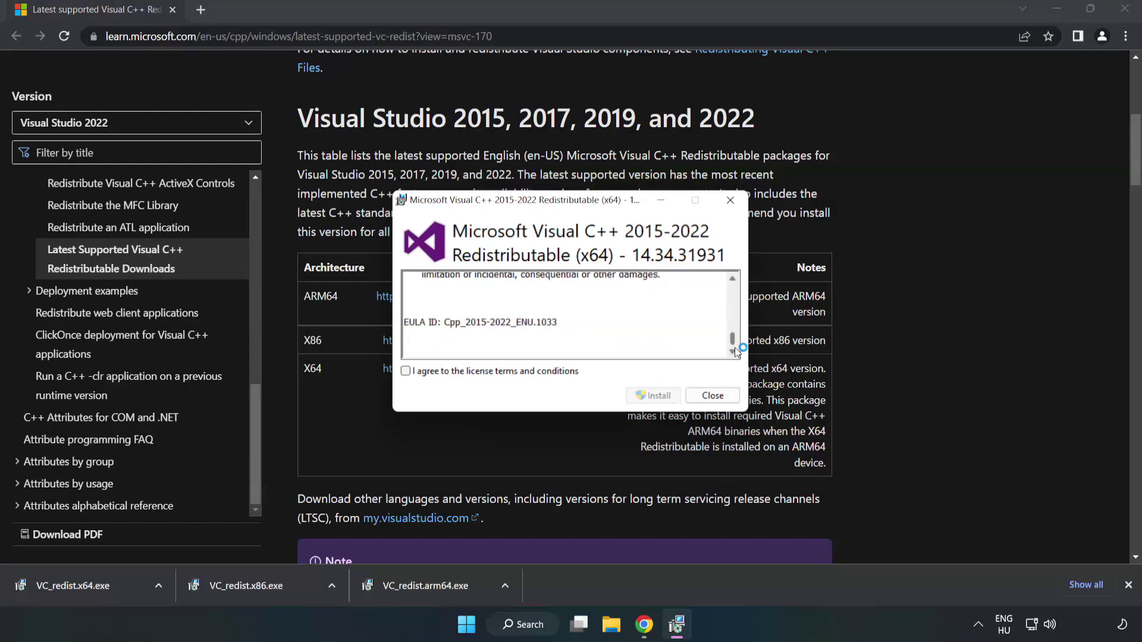
left_click(405, 371)
left_click(653, 395)
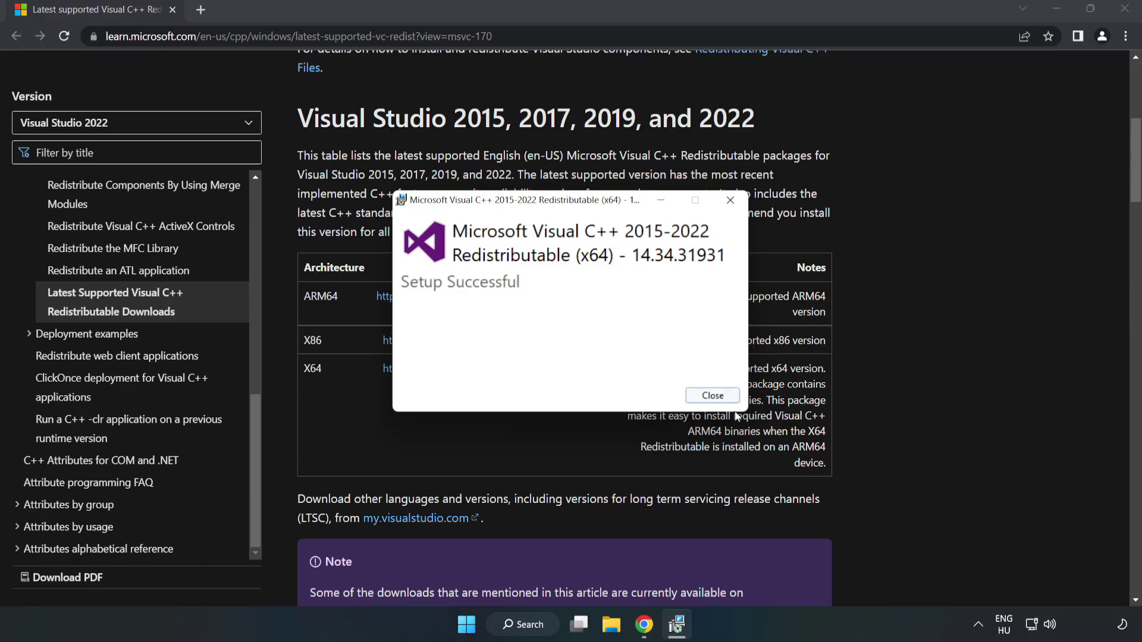
left_click(717, 396)
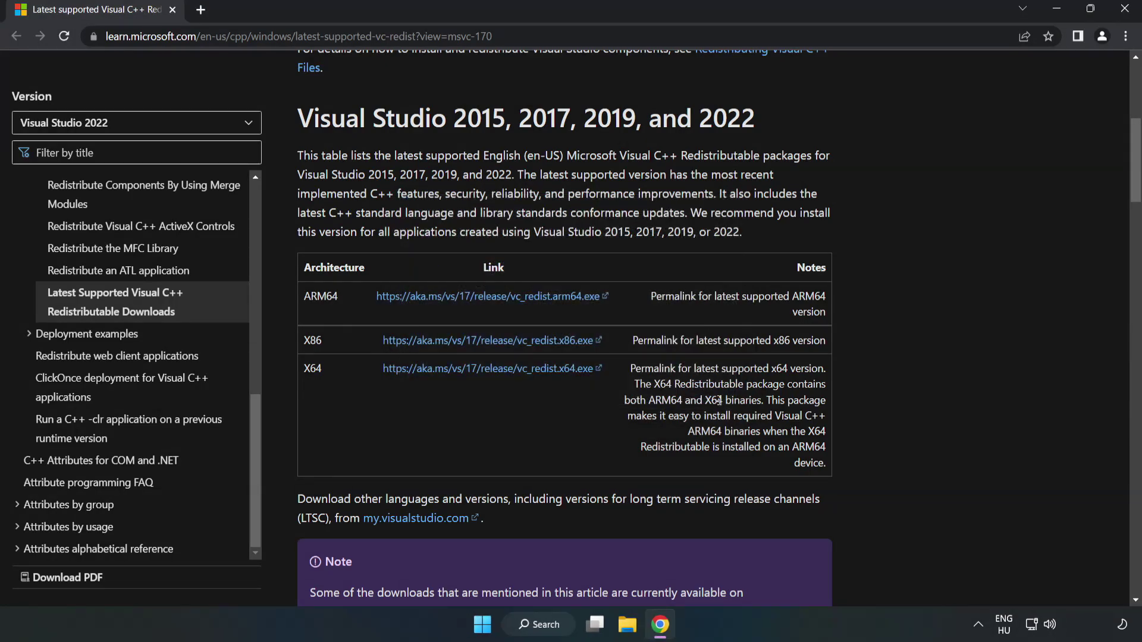
left_click(1126, 12)
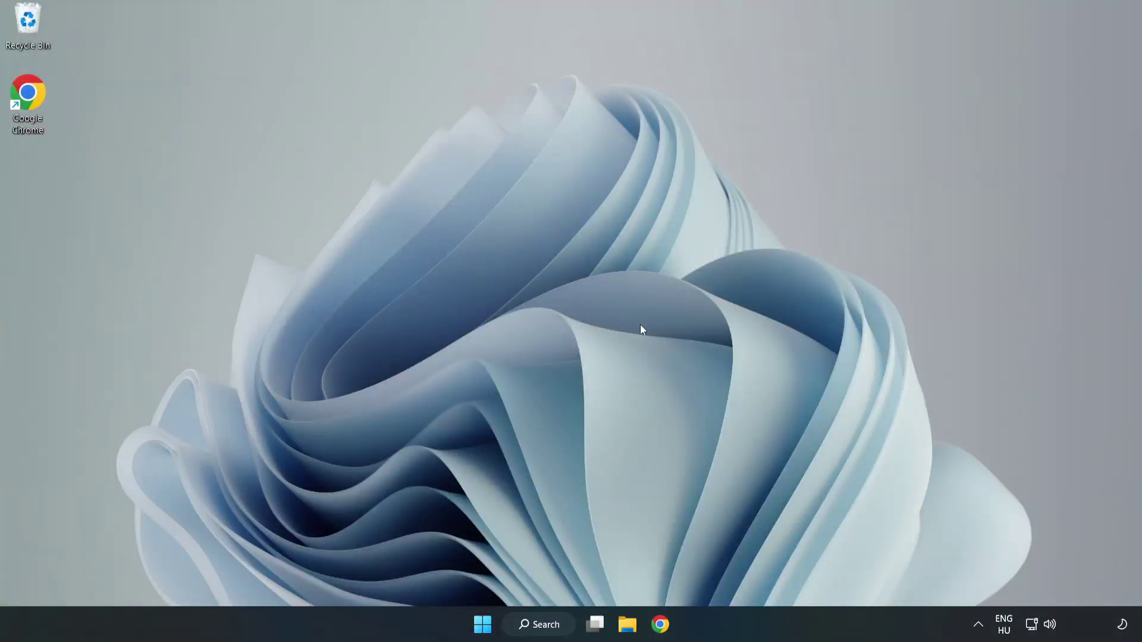
- Launch Command Prompt as administrator from a 'cmd' search and centre its window
left_click(553, 624)
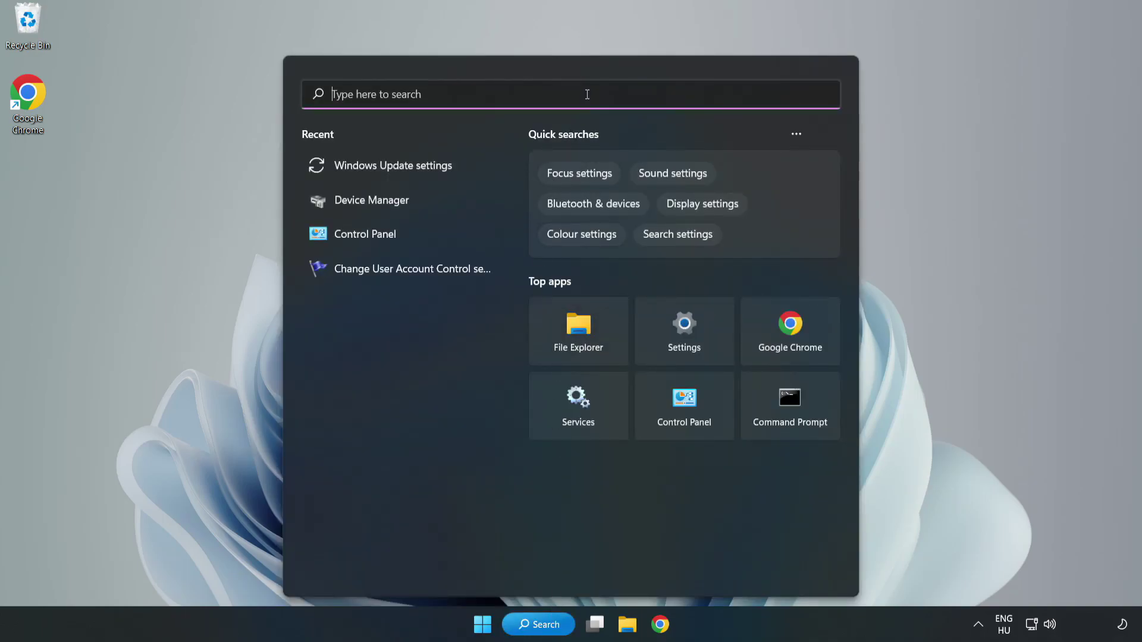
type("cmd")
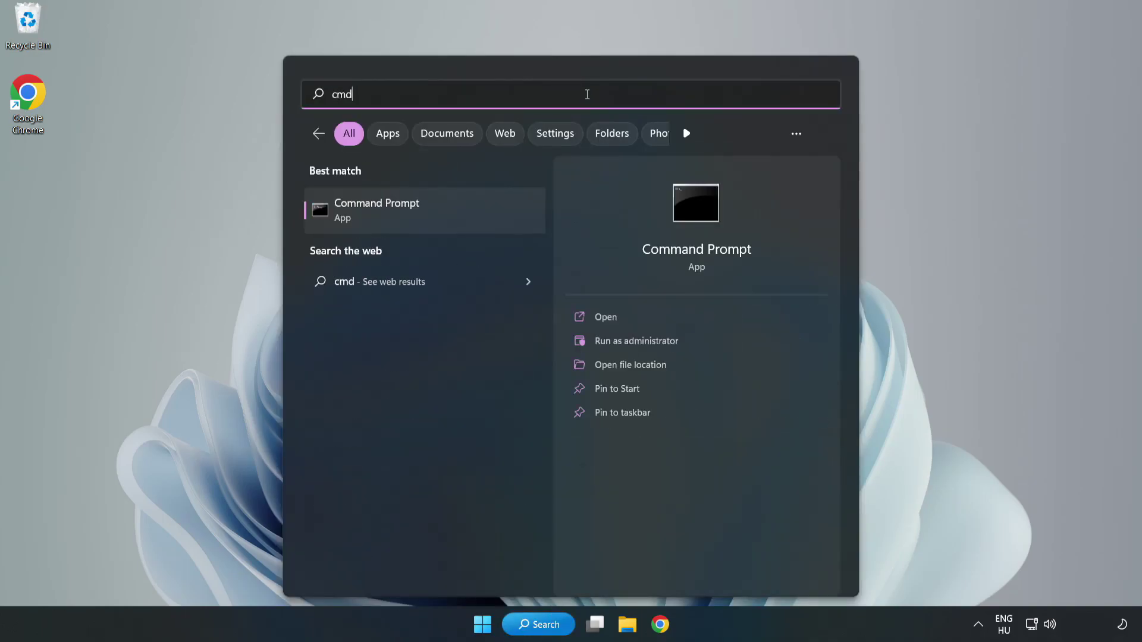
right_click(447, 210)
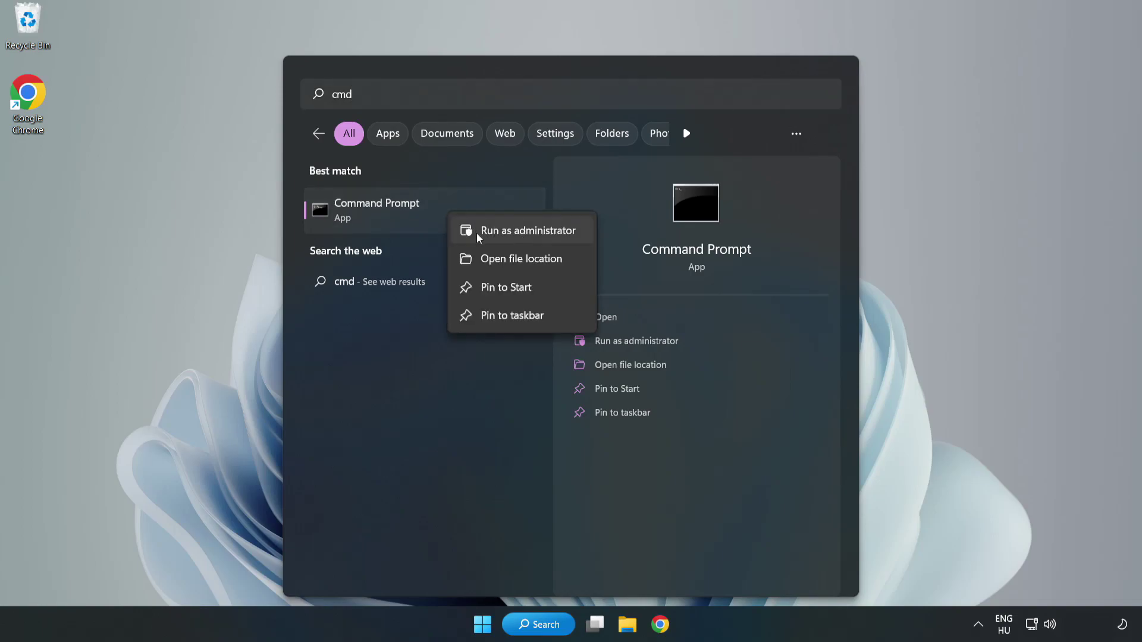
left_click(493, 232)
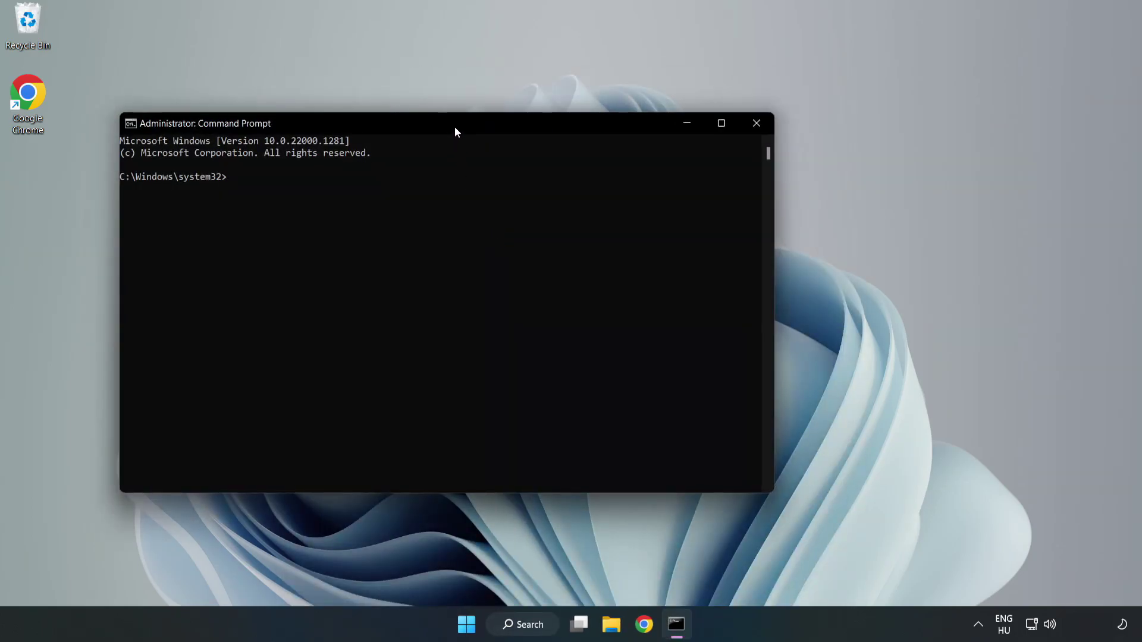
left_click_drag(454, 126, 580, 130)
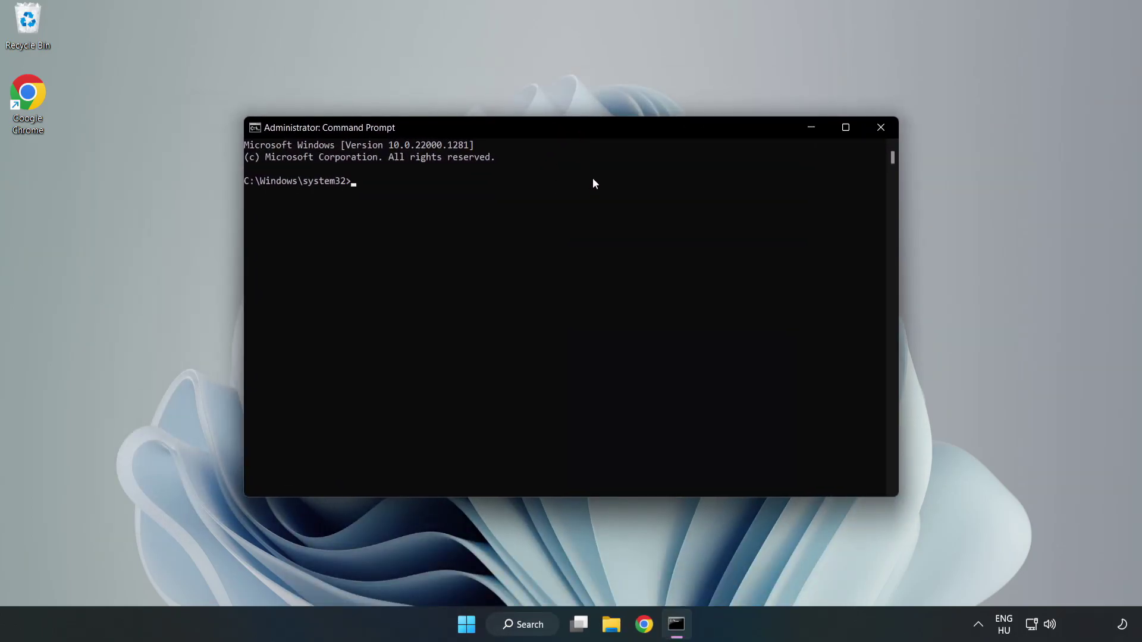
- Run sfc /scannow until it reports no integrity violations, then close Command Prompt
type("sfc")
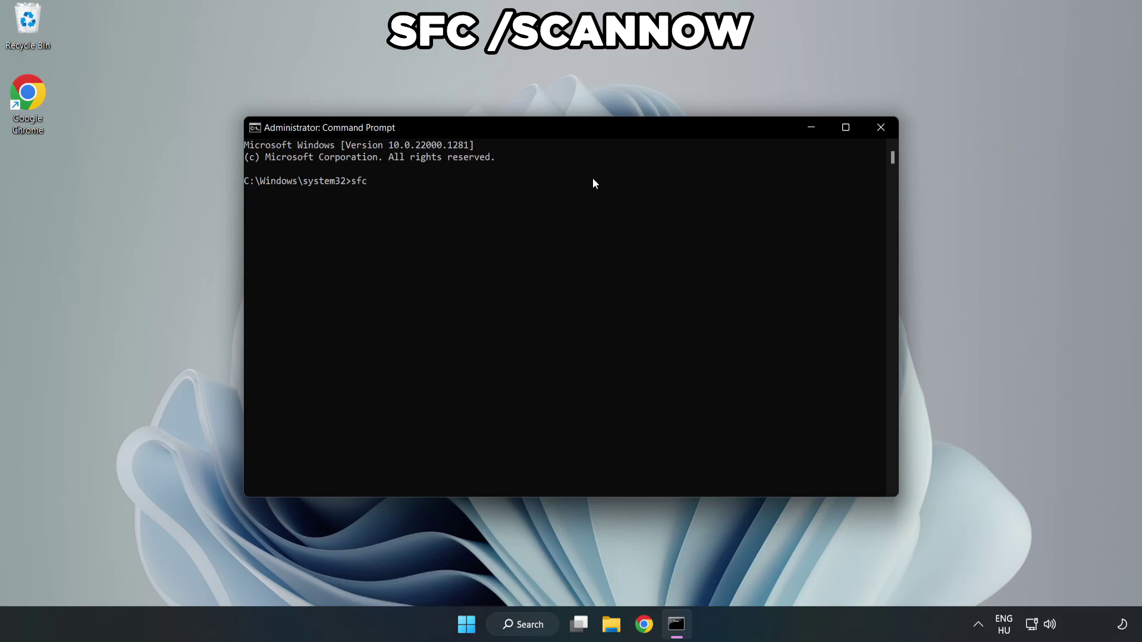
type(" /scannow")
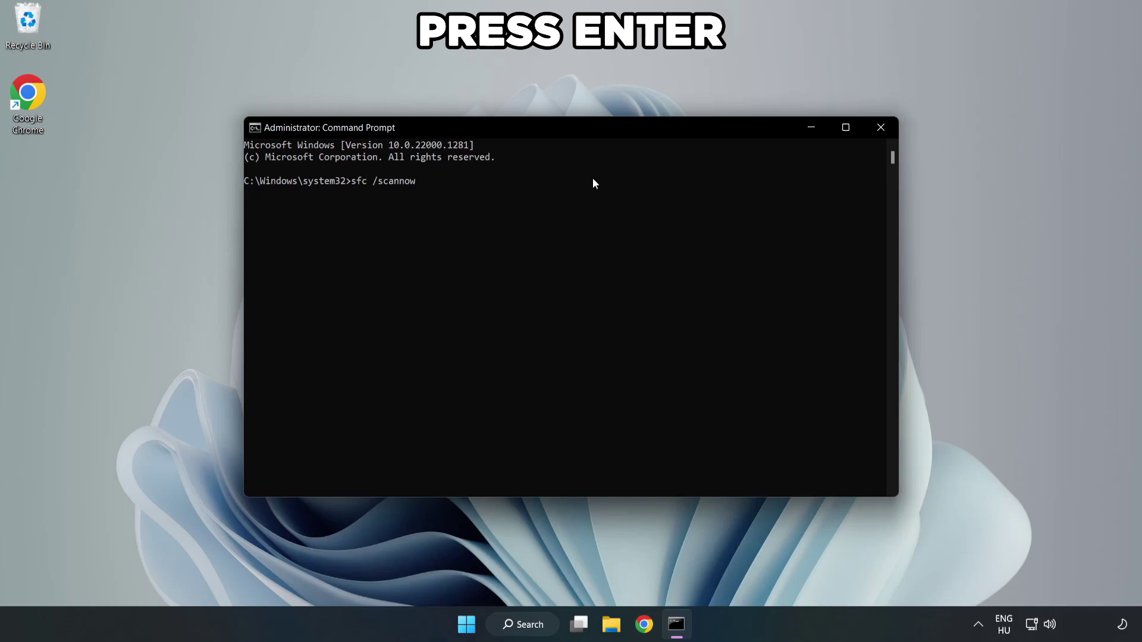
key("Return")
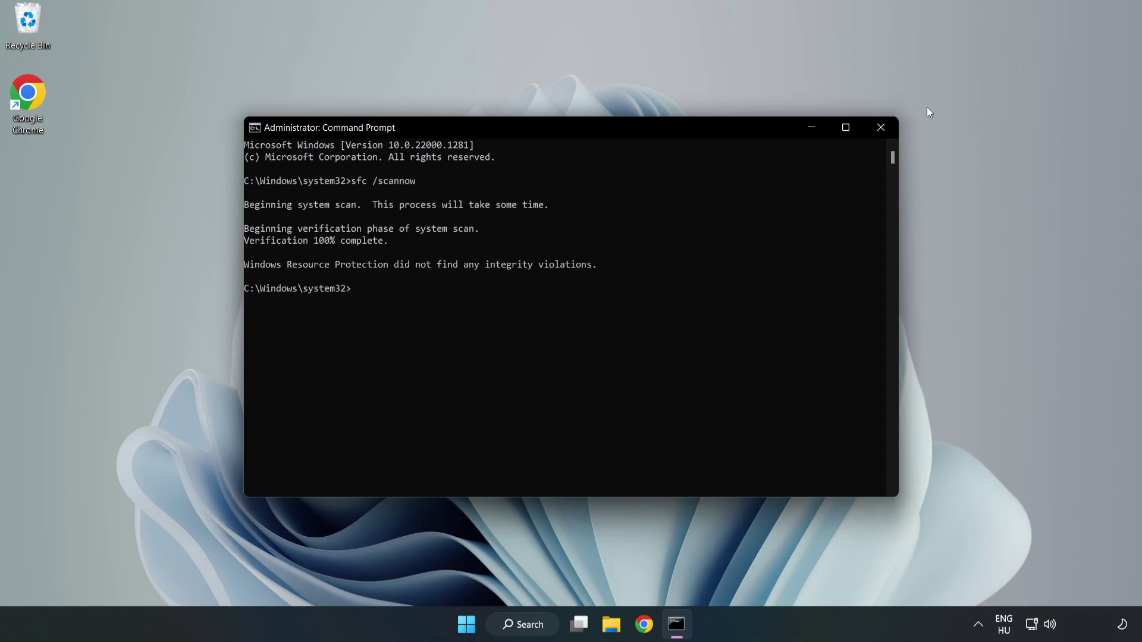
left_click(879, 137)
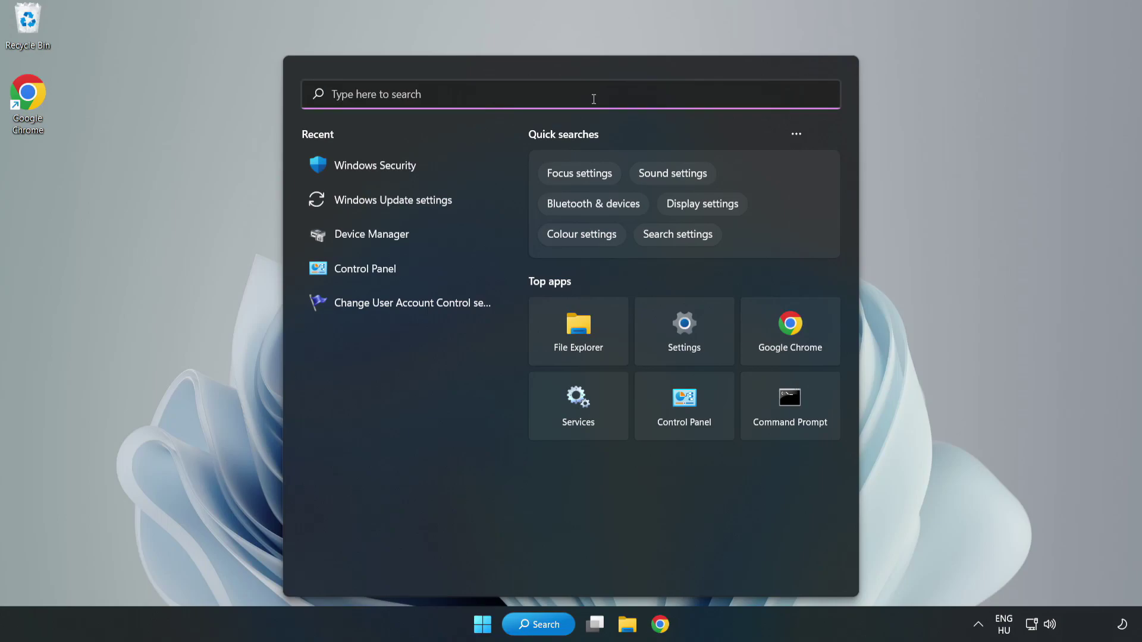
- Search for 'security' and launch the Windows Security app
type("sec")
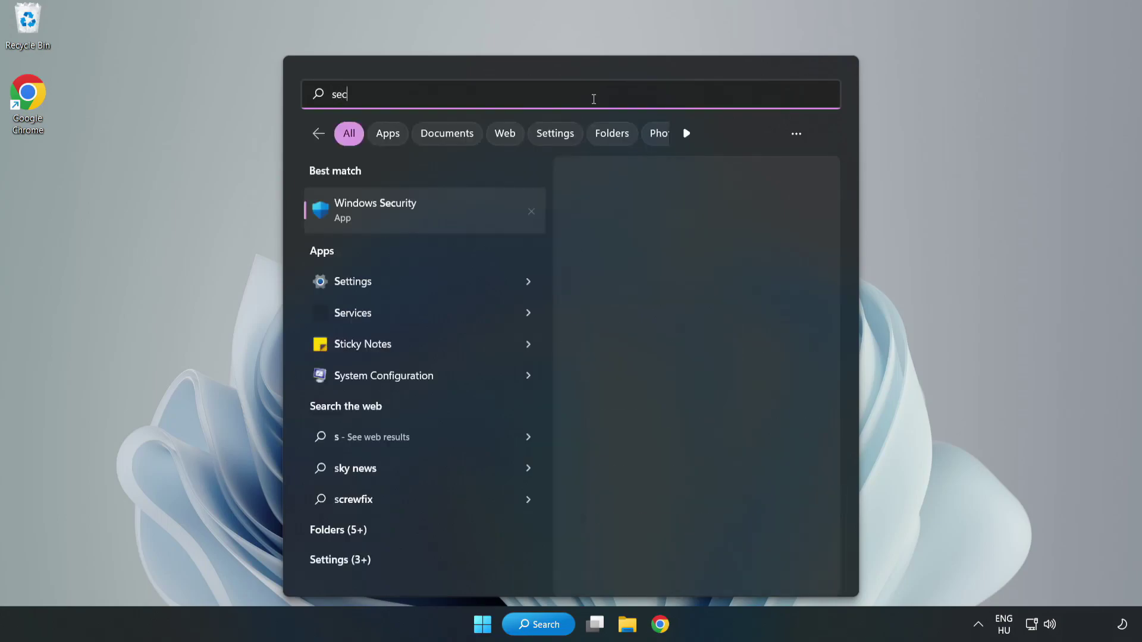
type("urity")
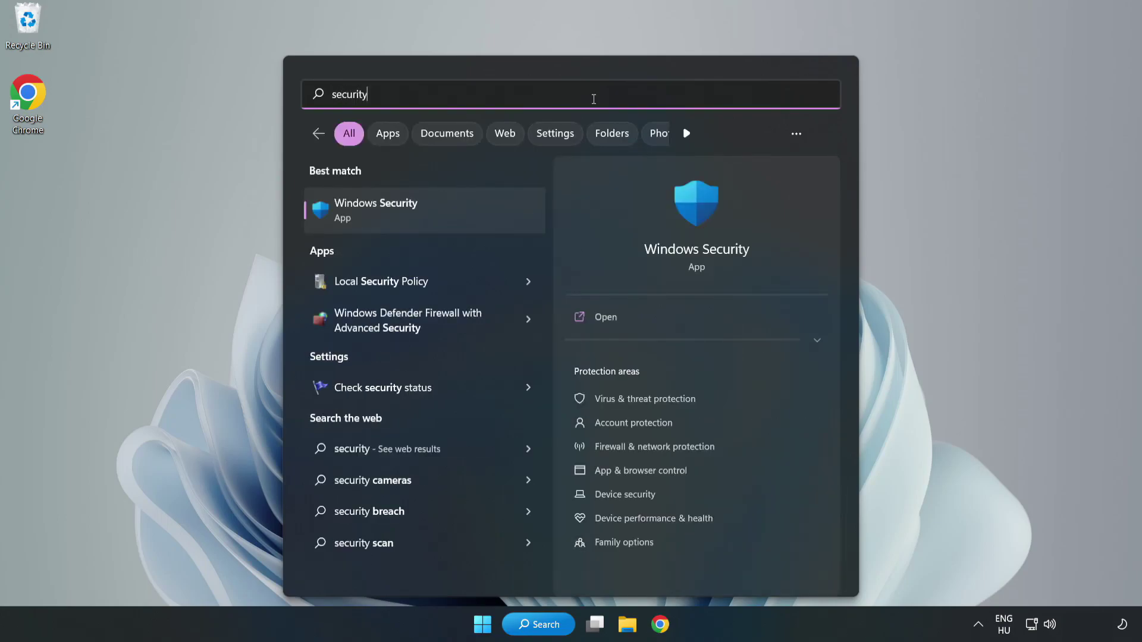
left_click(413, 218)
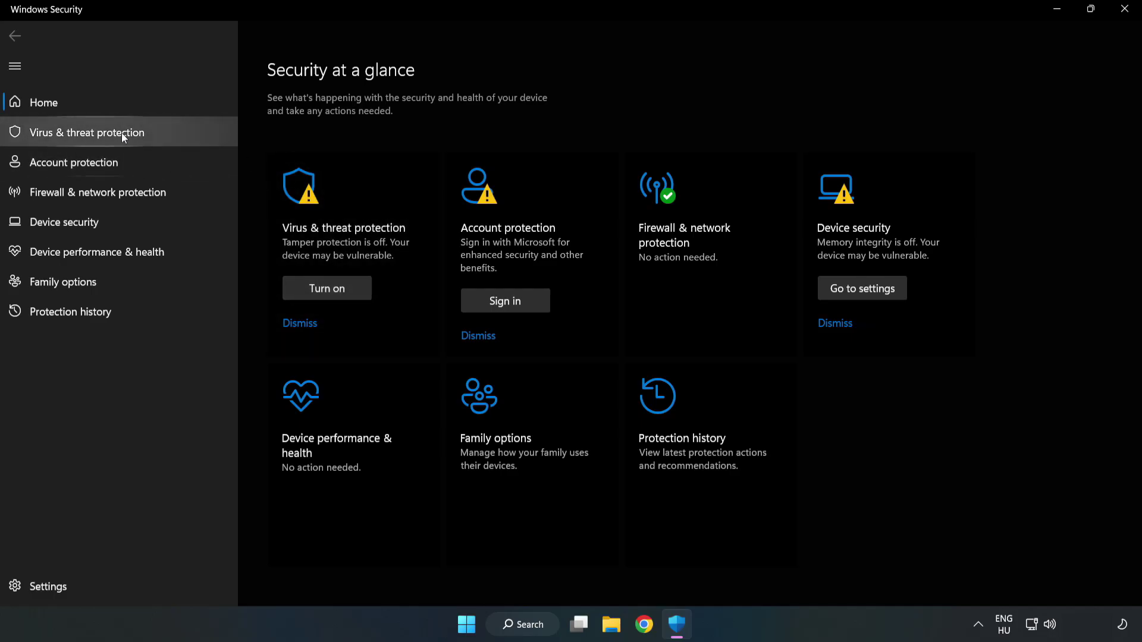
- Go to Virus & threat protection, then its Manage settings page, to reach the Exclusions section
left_click(74, 137)
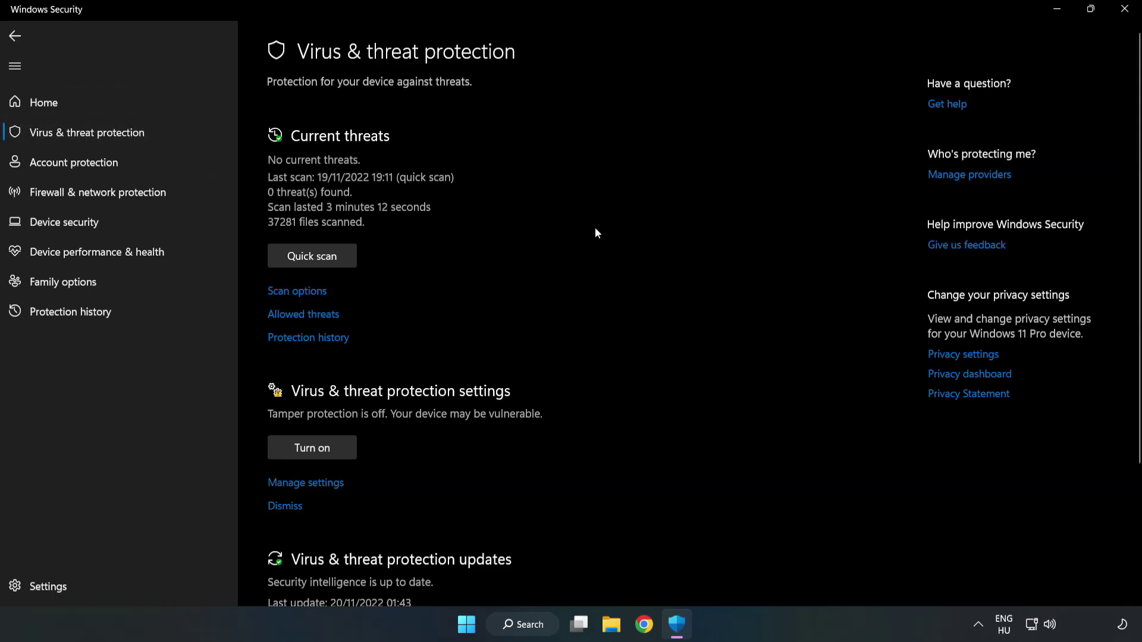
scroll(596, 232, "down", 3)
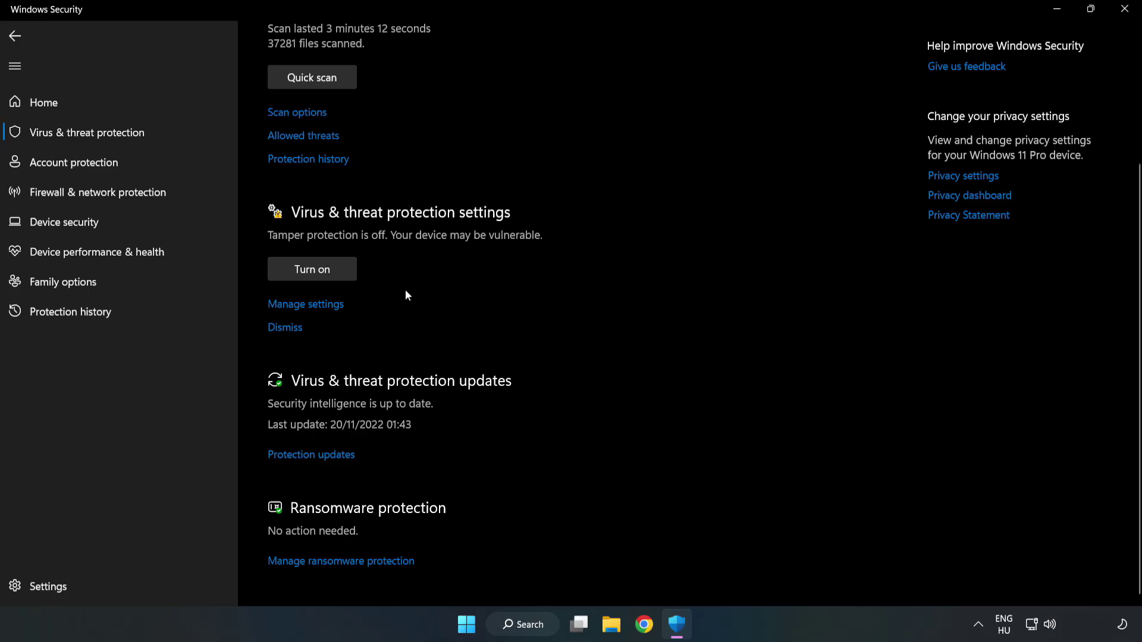
left_click(312, 306)
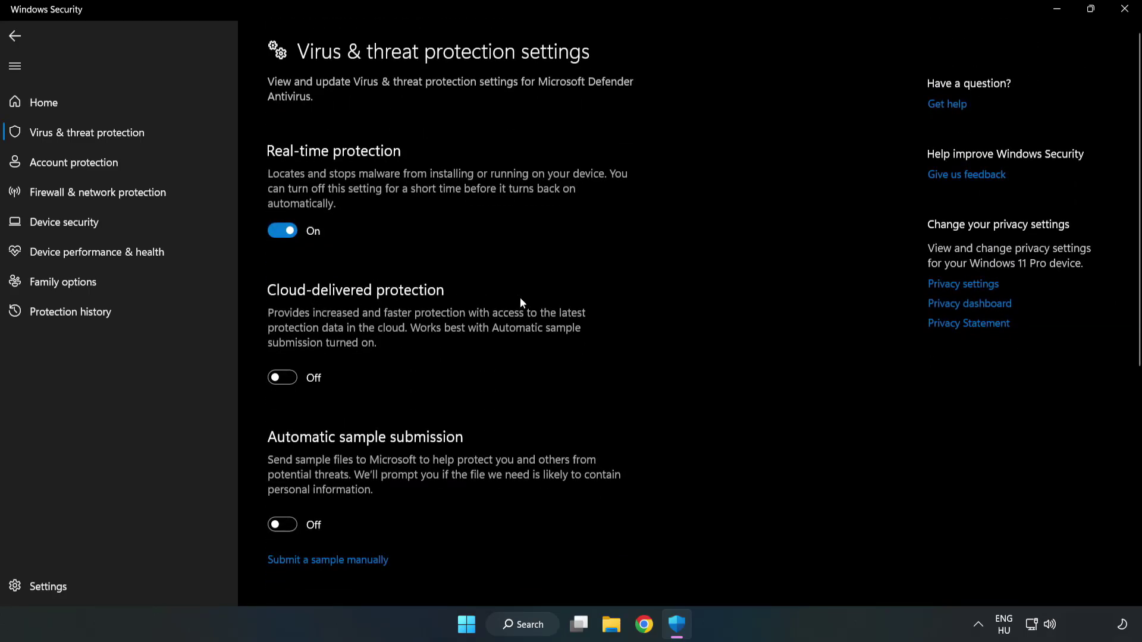
scroll(726, 300, "down", 7)
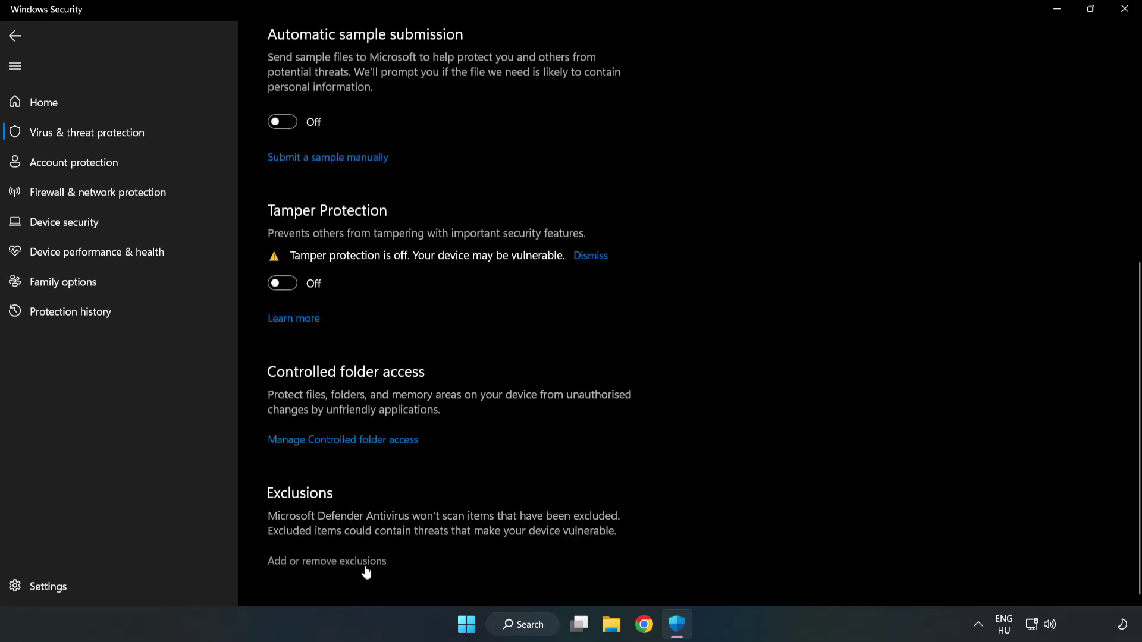
scroll(337, 562, "up", 2)
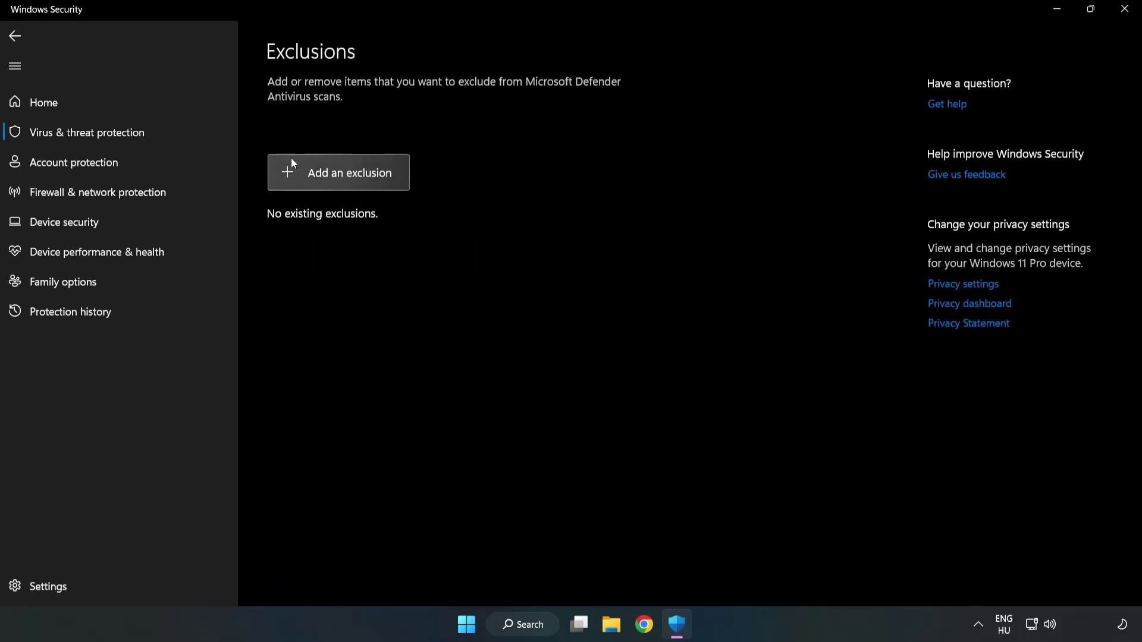
- Add a File exclusion using the shortcut in C:\Program Files (x86)\NOT WORKING APP
left_click(351, 182)
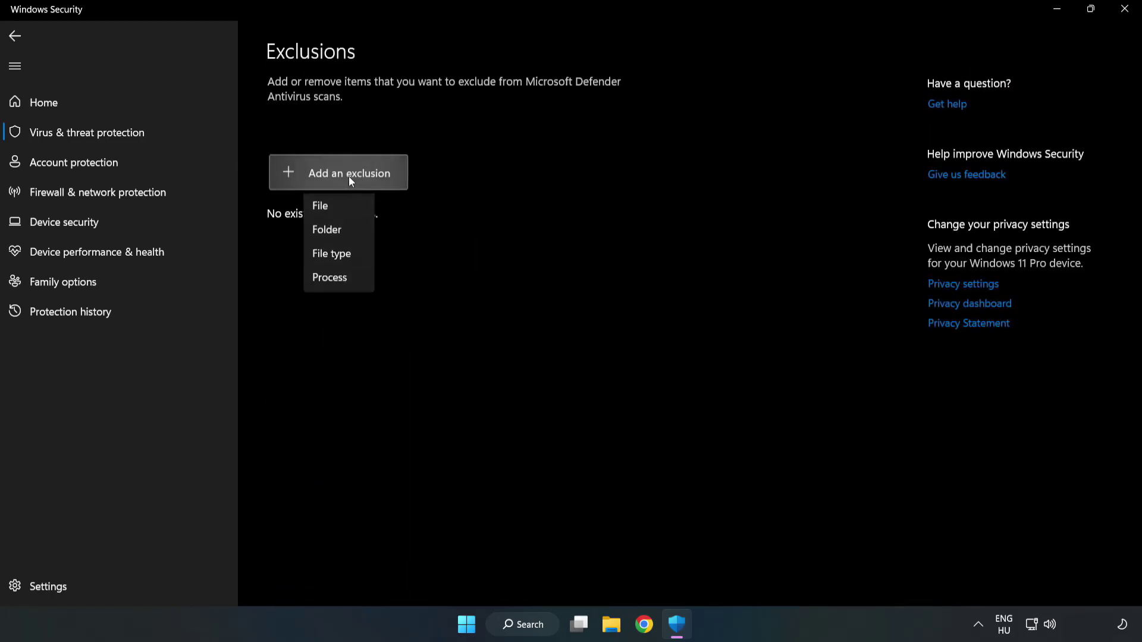
left_click(325, 209)
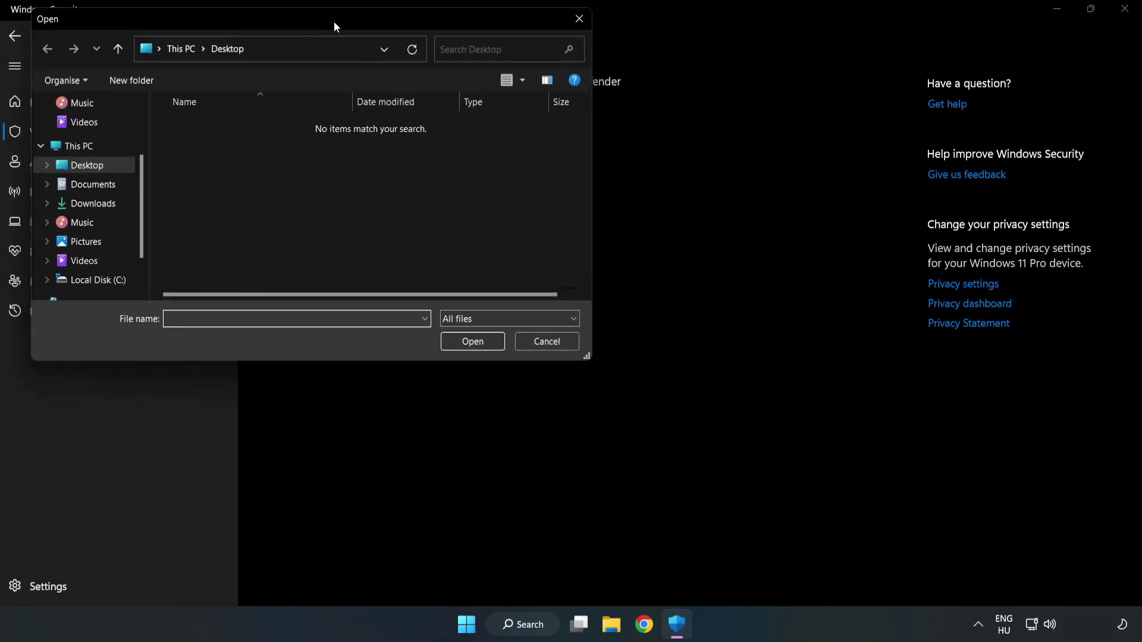
left_click_drag(334, 11, 526, 126)
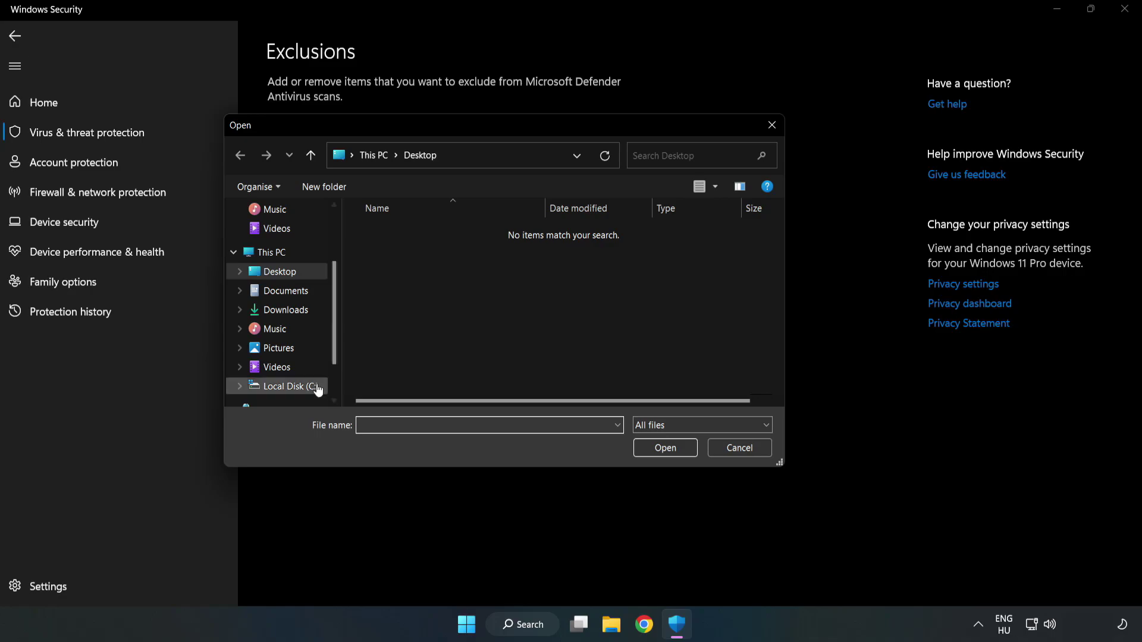
left_click(295, 387)
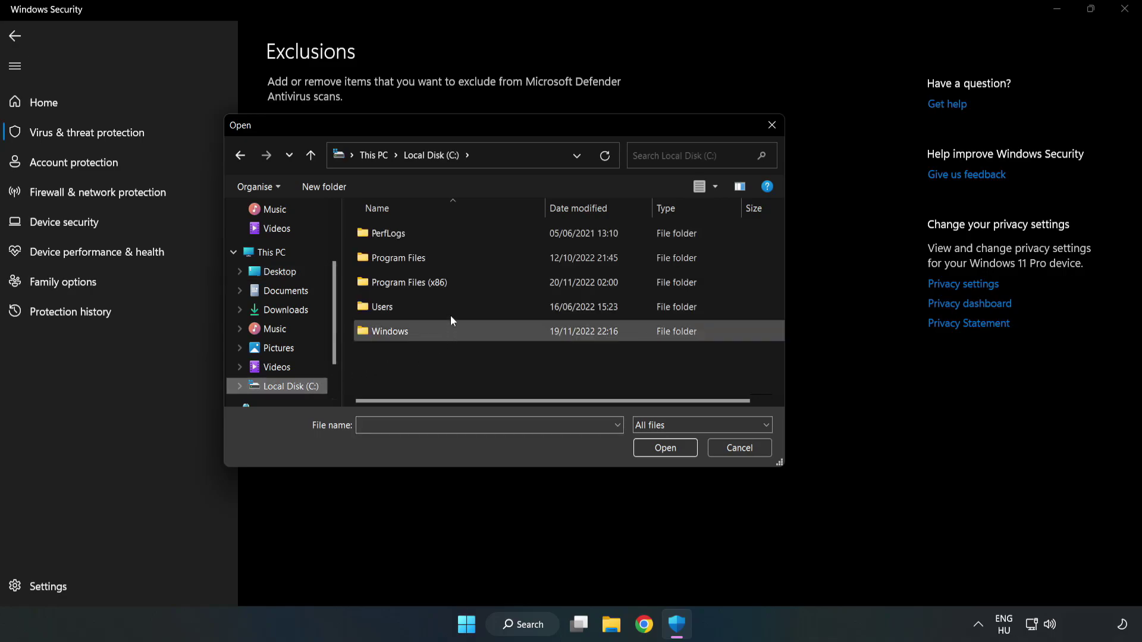
double_click(449, 284)
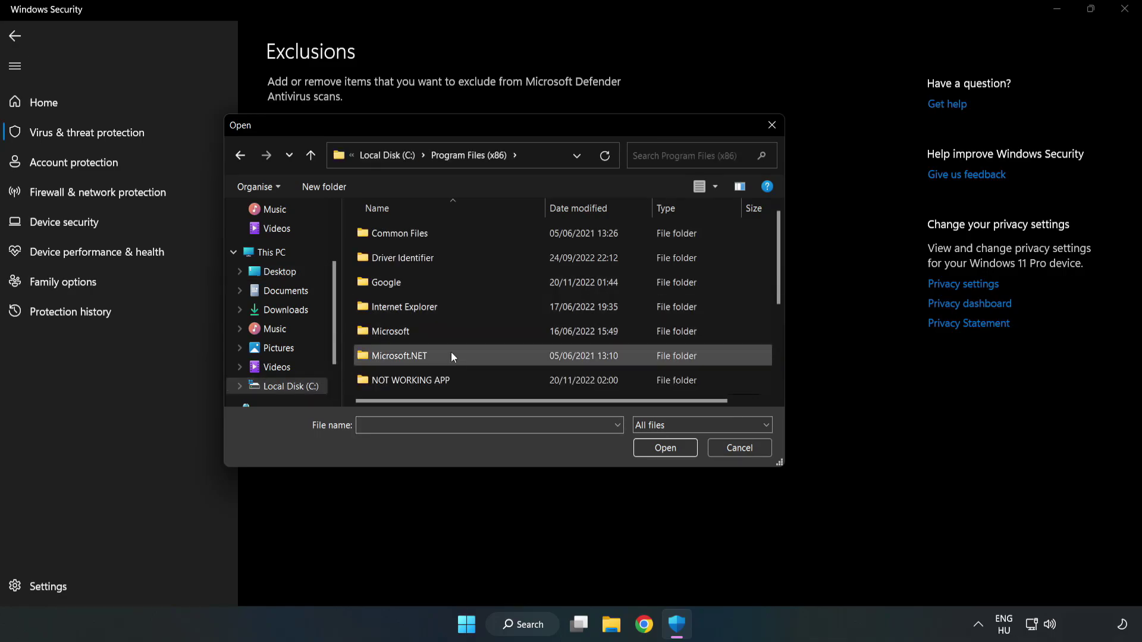
double_click(449, 380)
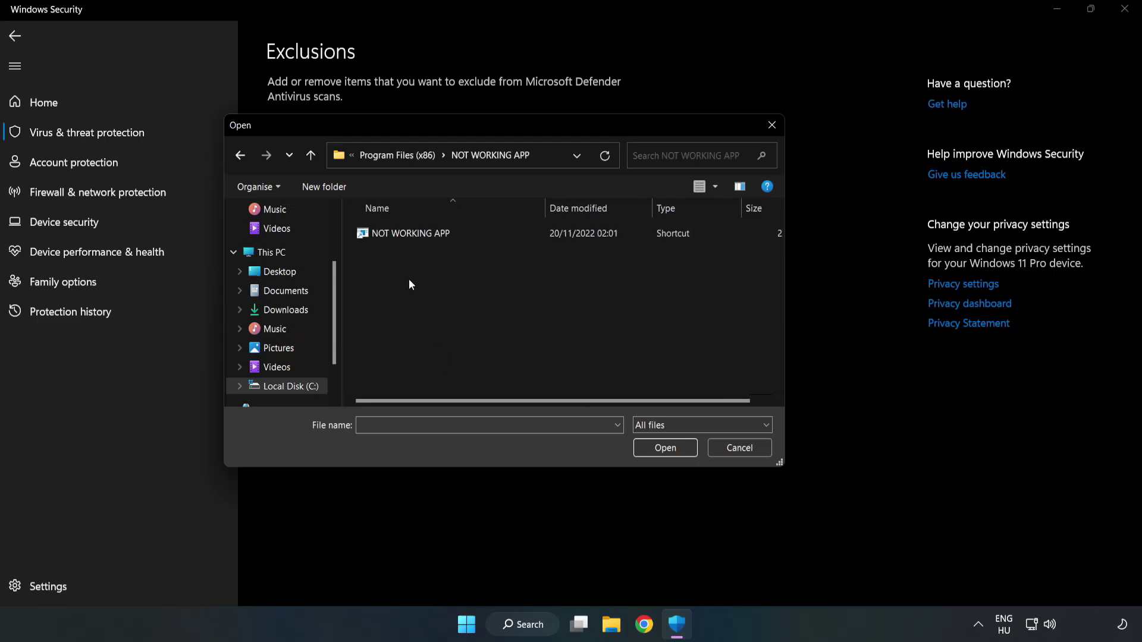
left_click(402, 232)
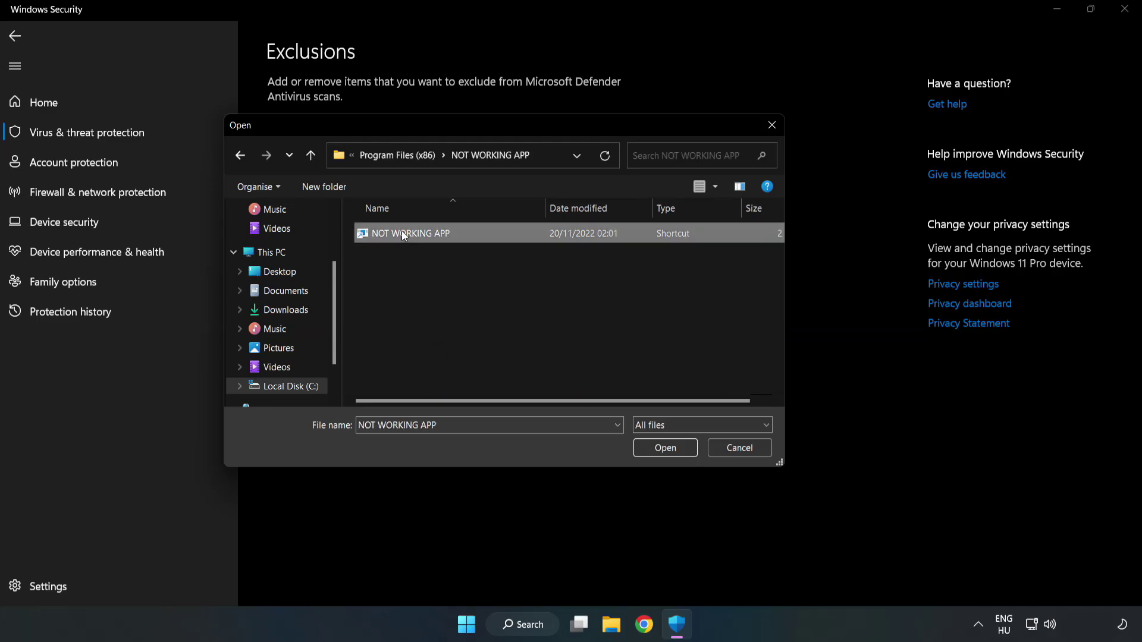
left_click(665, 448)
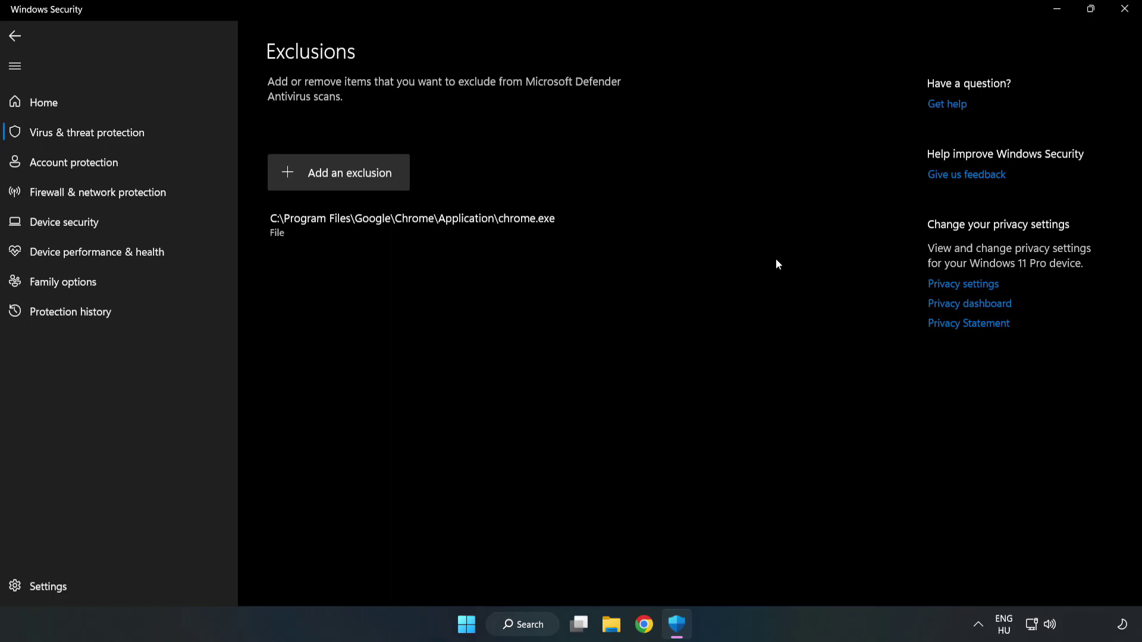
- Close Windows Security and show the Start menu's Sleep, Shut down and Restart options
left_click(1123, 14)
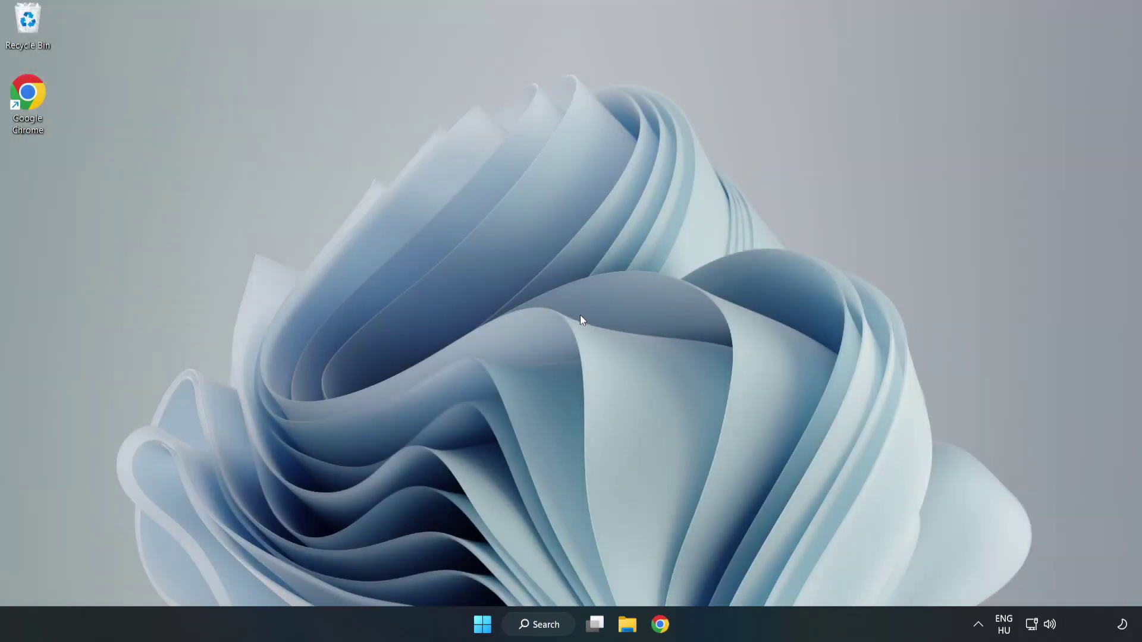
left_click(482, 624)
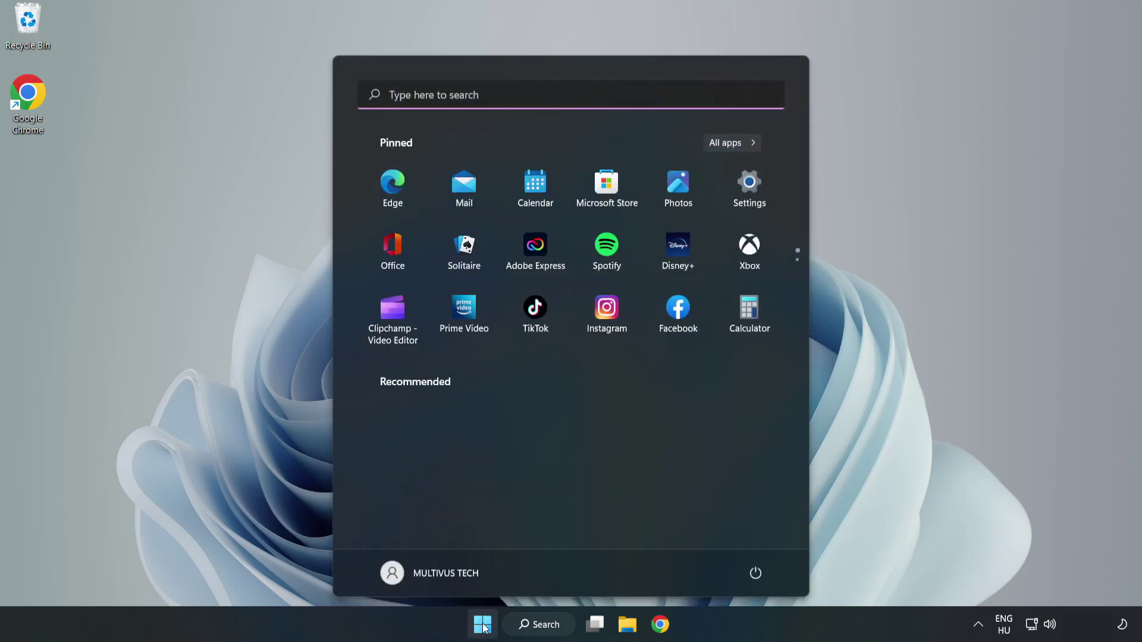
left_click(764, 570)
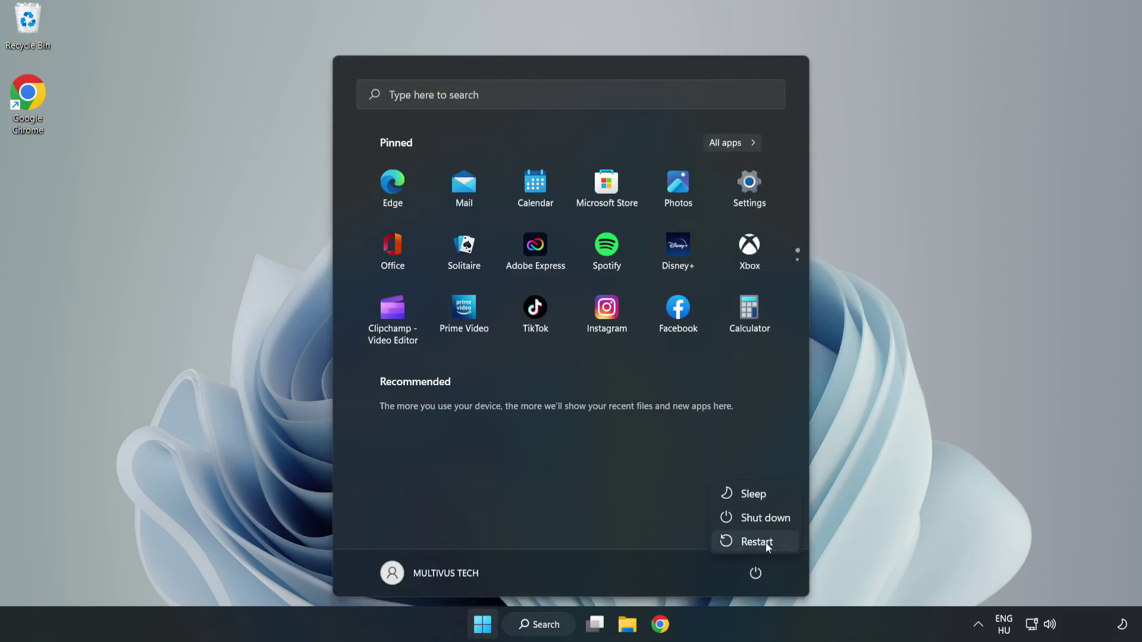